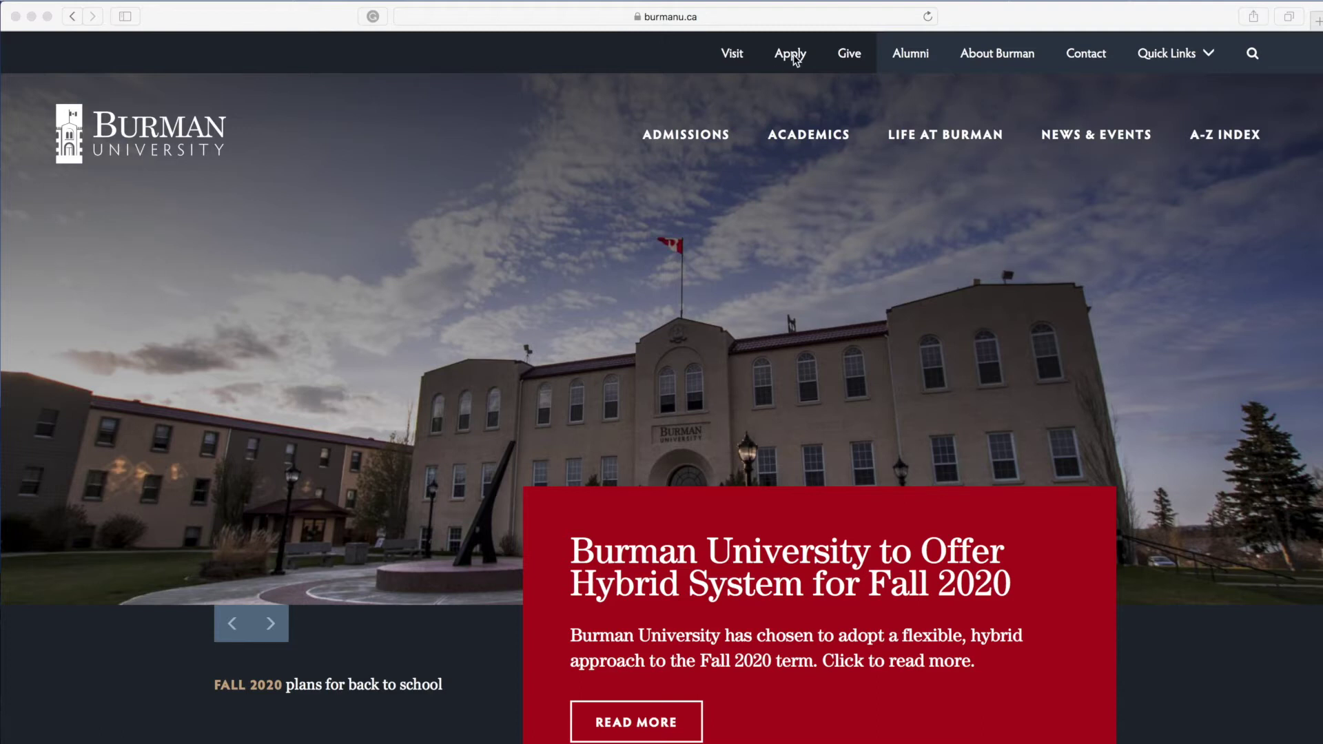
Step: Open Burman University's Apply page and follow its APPLY—APPLYALBERTA button to ApplyAlberta
click(792, 57)
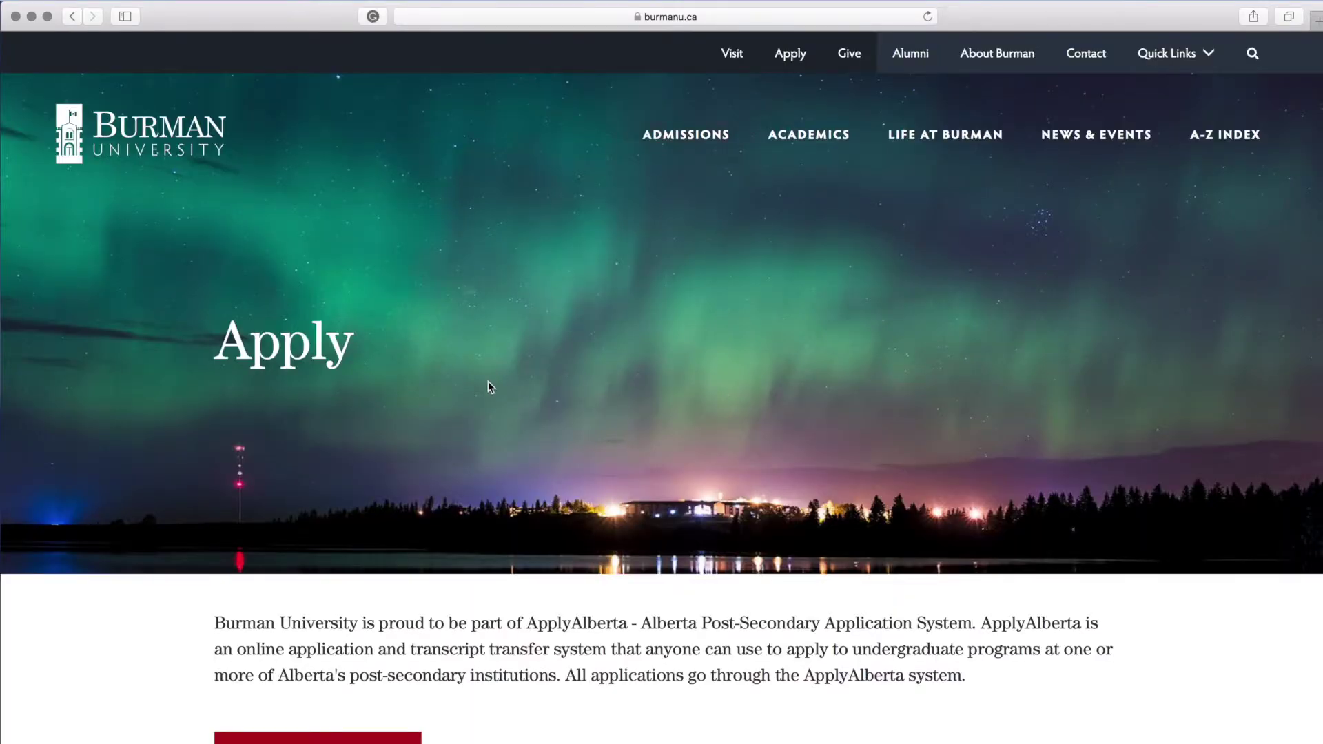
scroll(488, 382, down, 5)
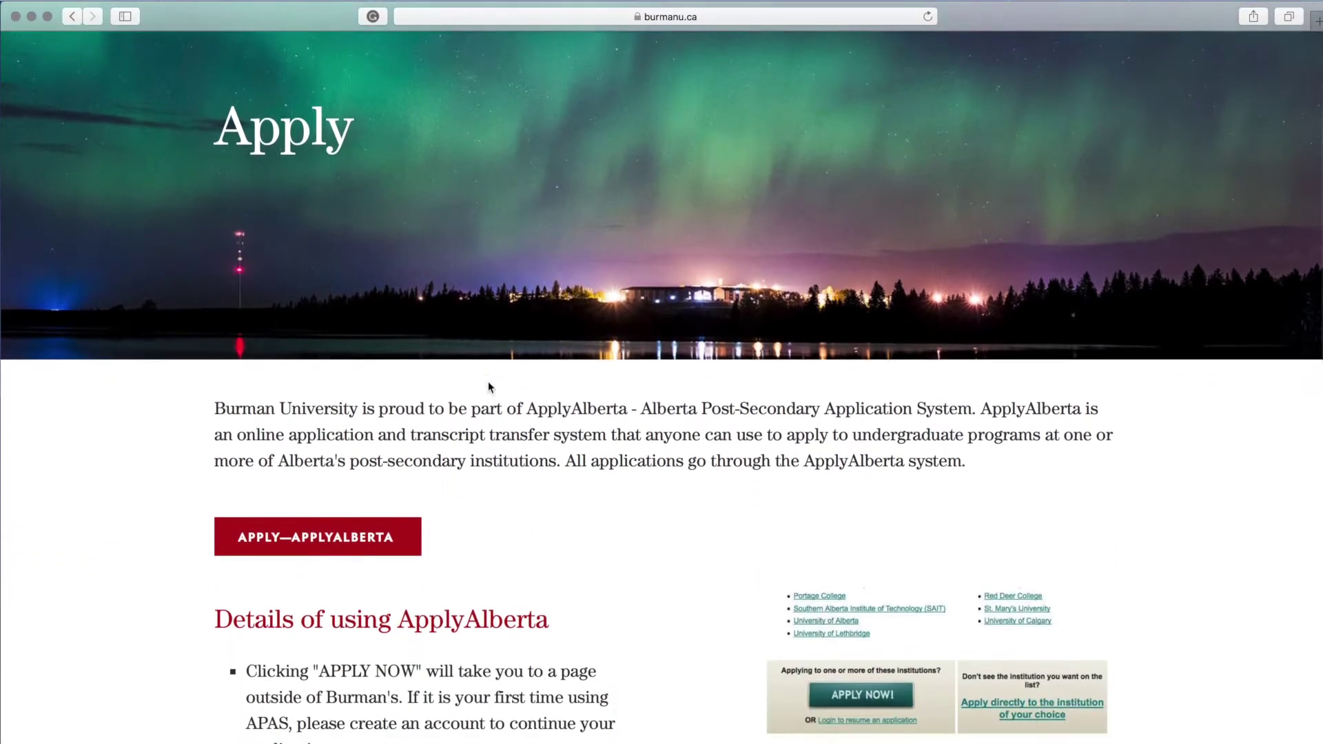
scroll(488, 383, down, 4)
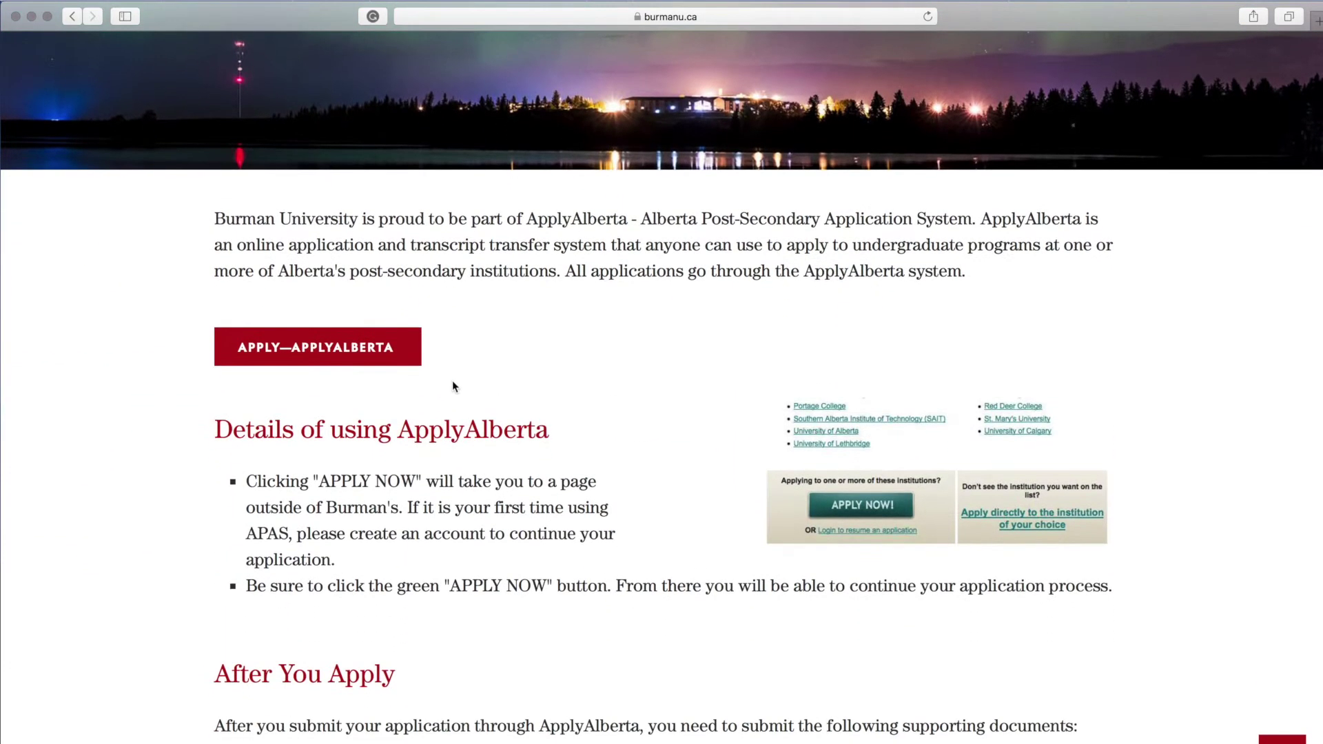
click(328, 343)
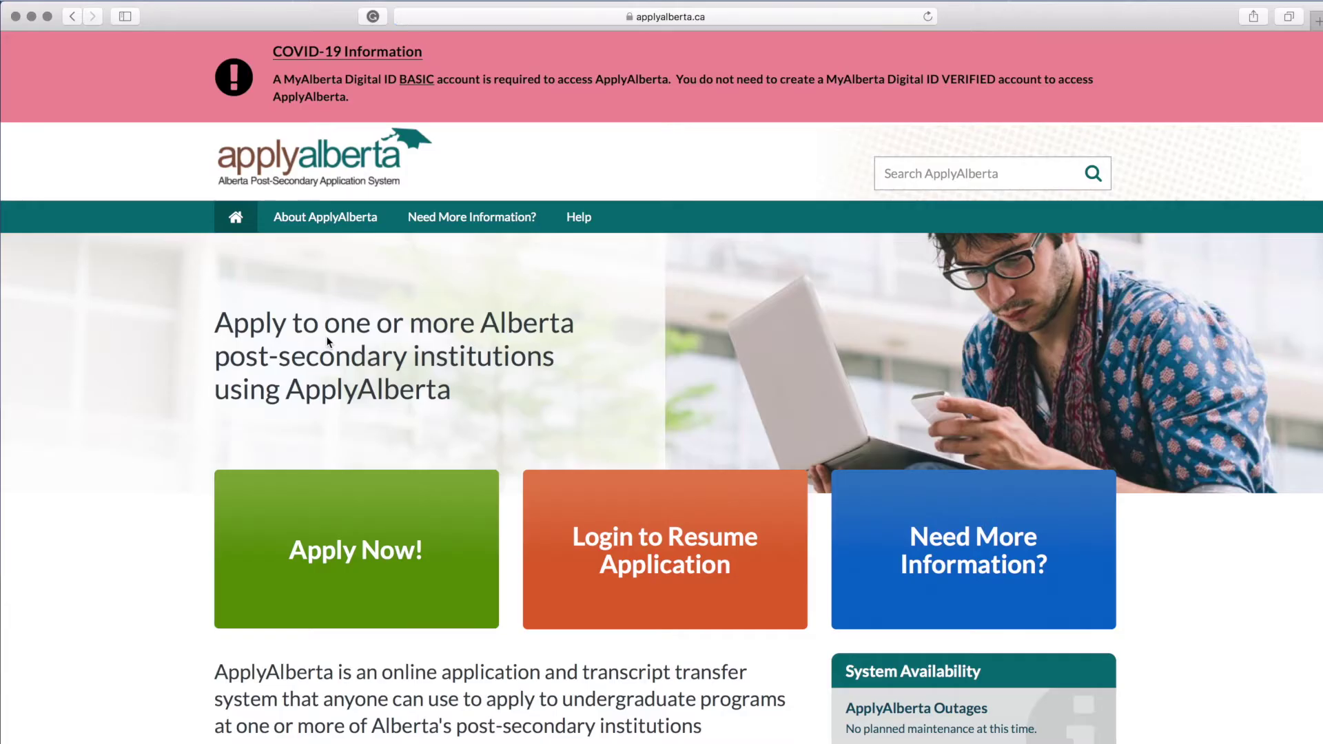
Step: Start a new ApplyAlberta application and proceed past Before You Start to the sign-in page
scroll(328, 343, down, 5)
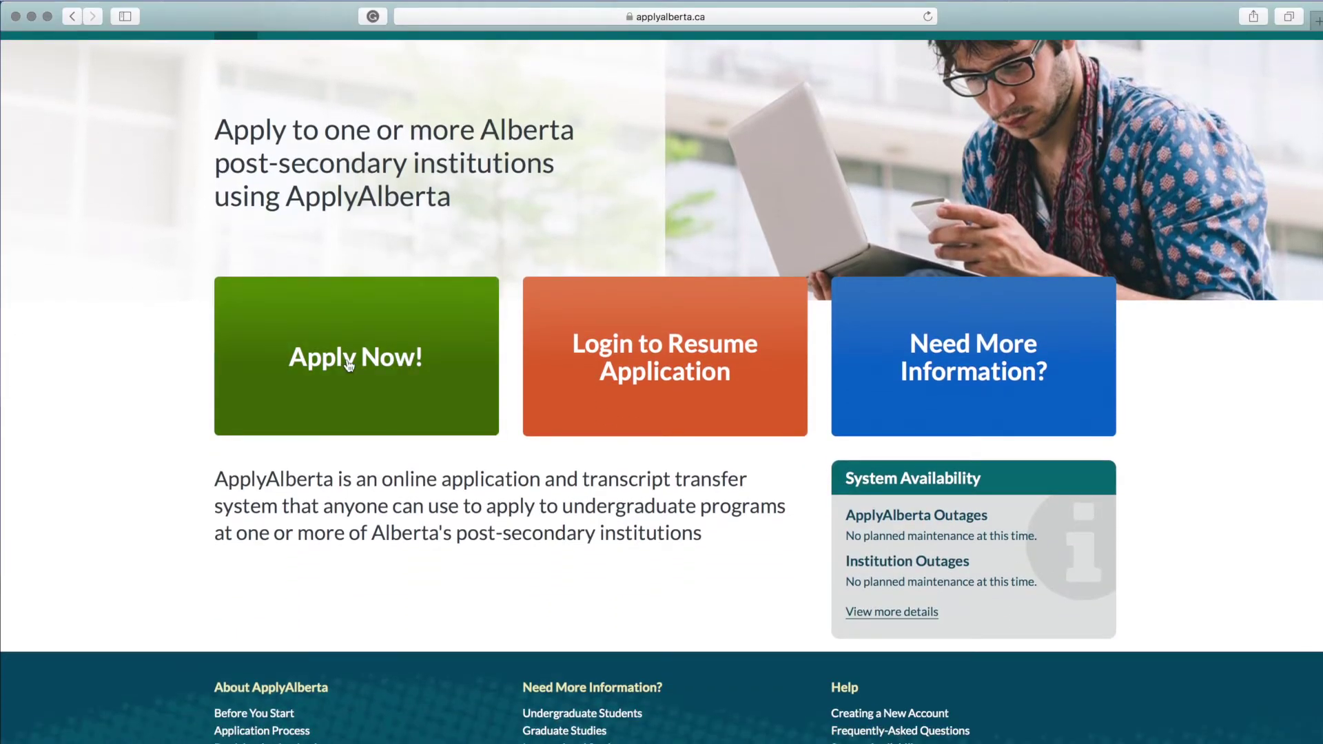
click(348, 364)
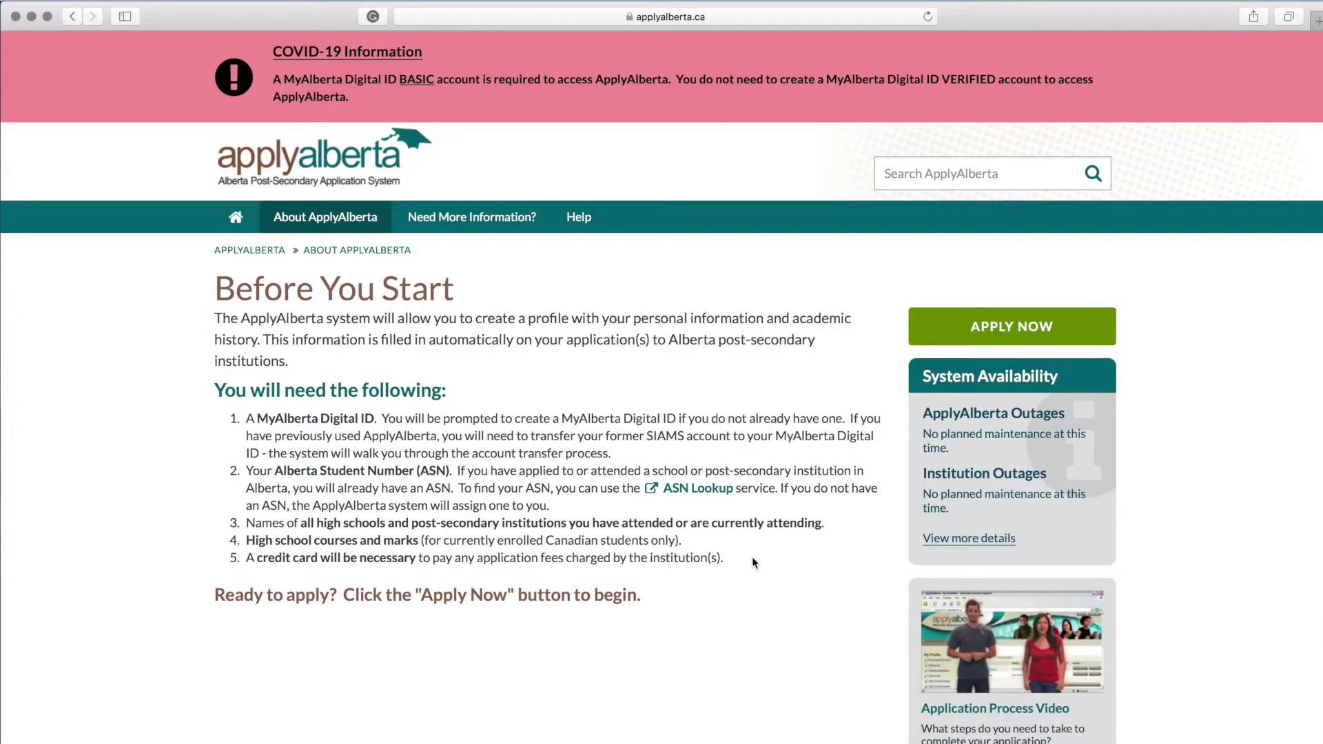
scroll(752, 562, down, 3)
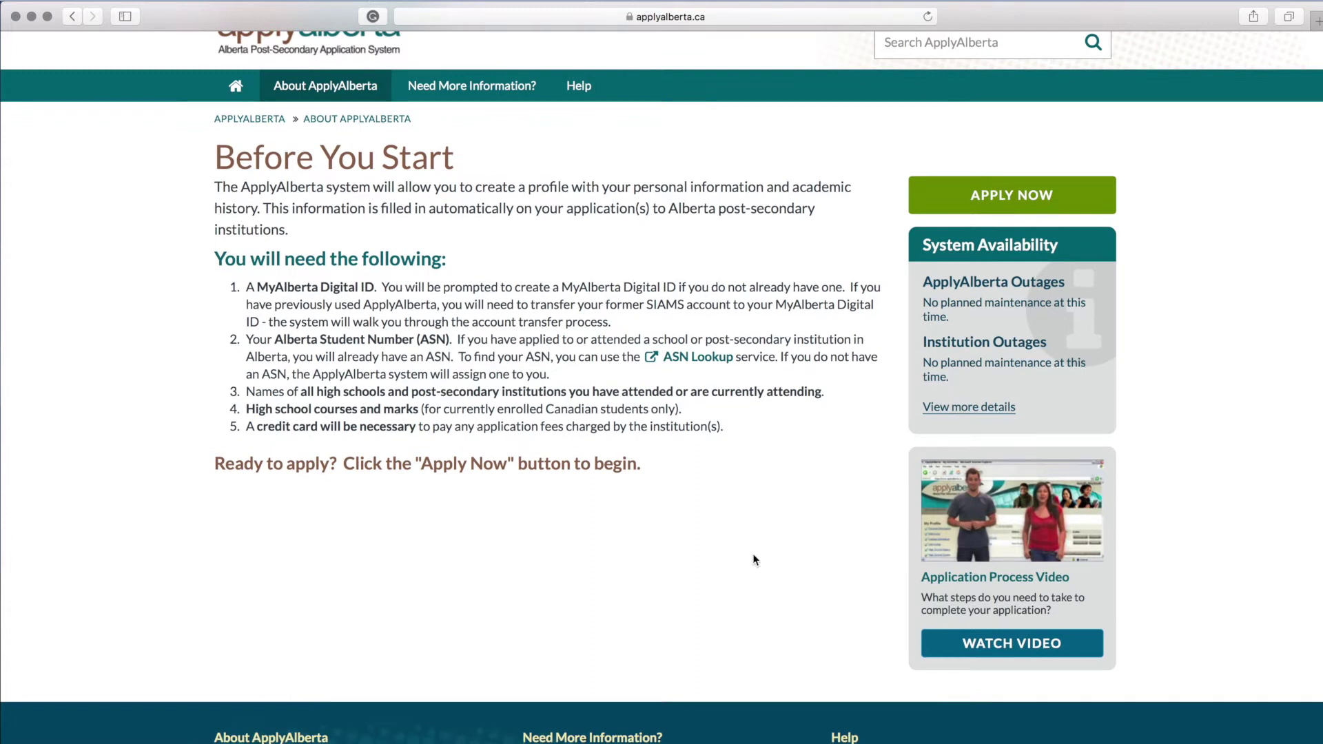
click(1025, 196)
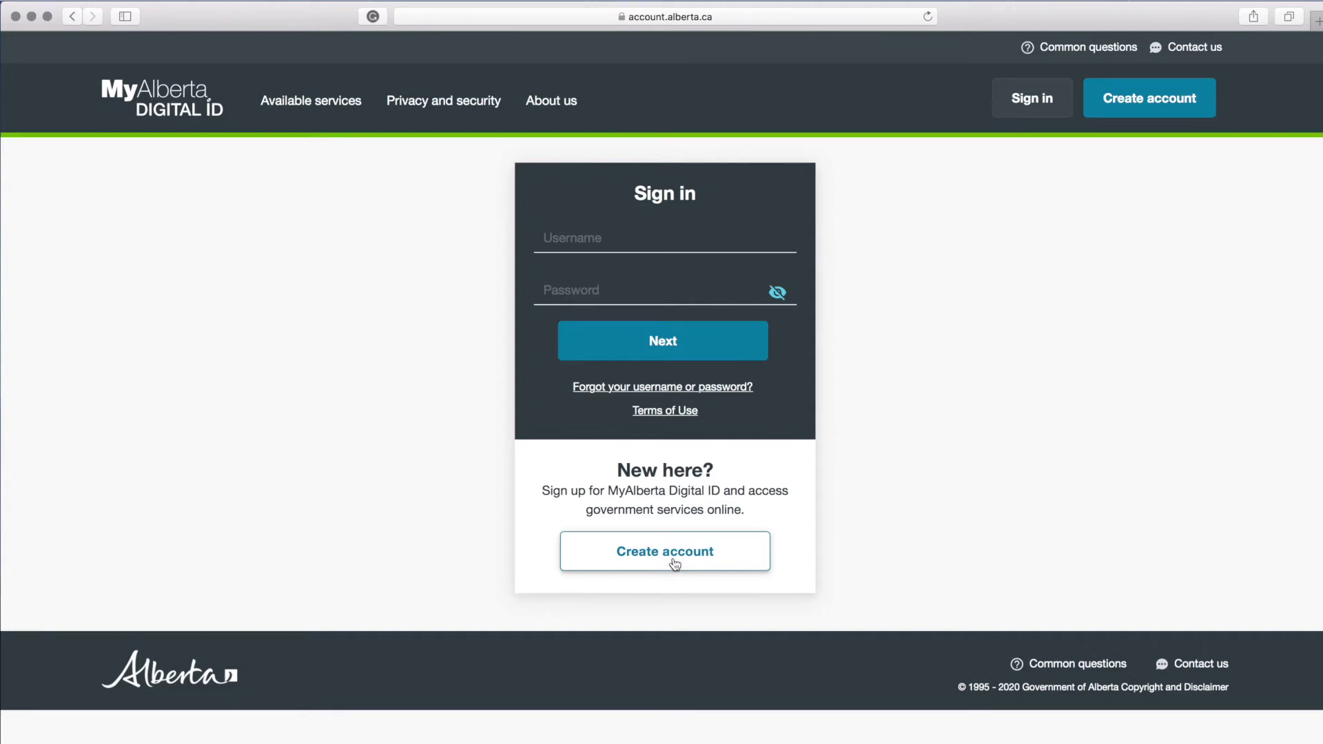
Step: Create a new MyAlberta Digital ID account, agreeing to the Terms of Use, and submit it
click(675, 564)
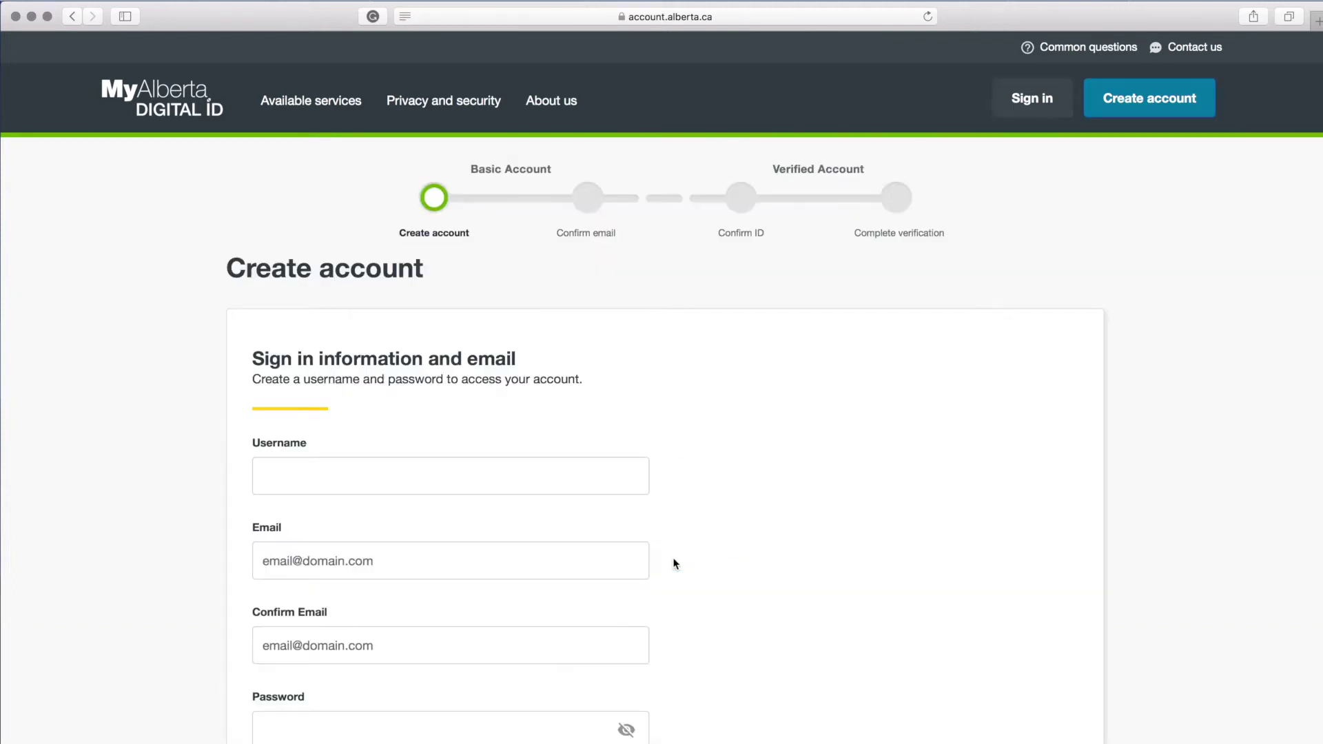
scroll(674, 565, down, 5)
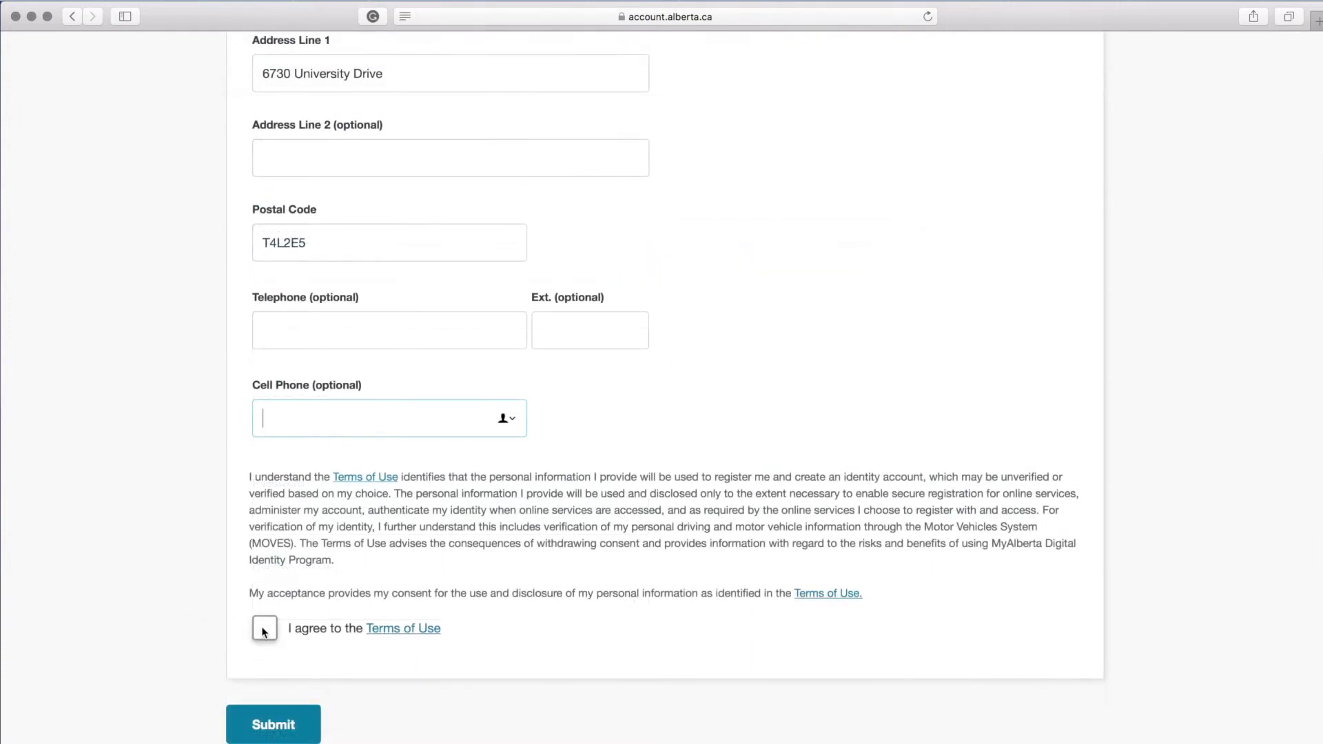
click(264, 629)
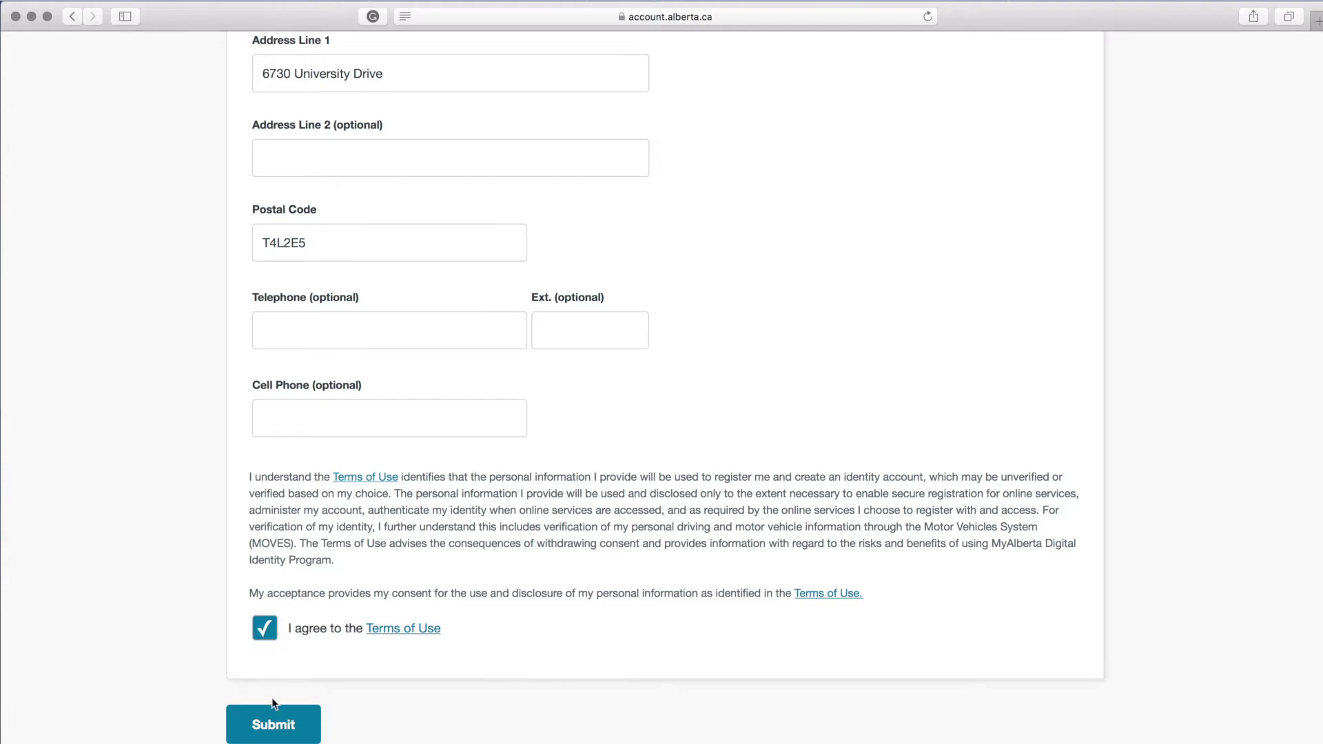
click(273, 727)
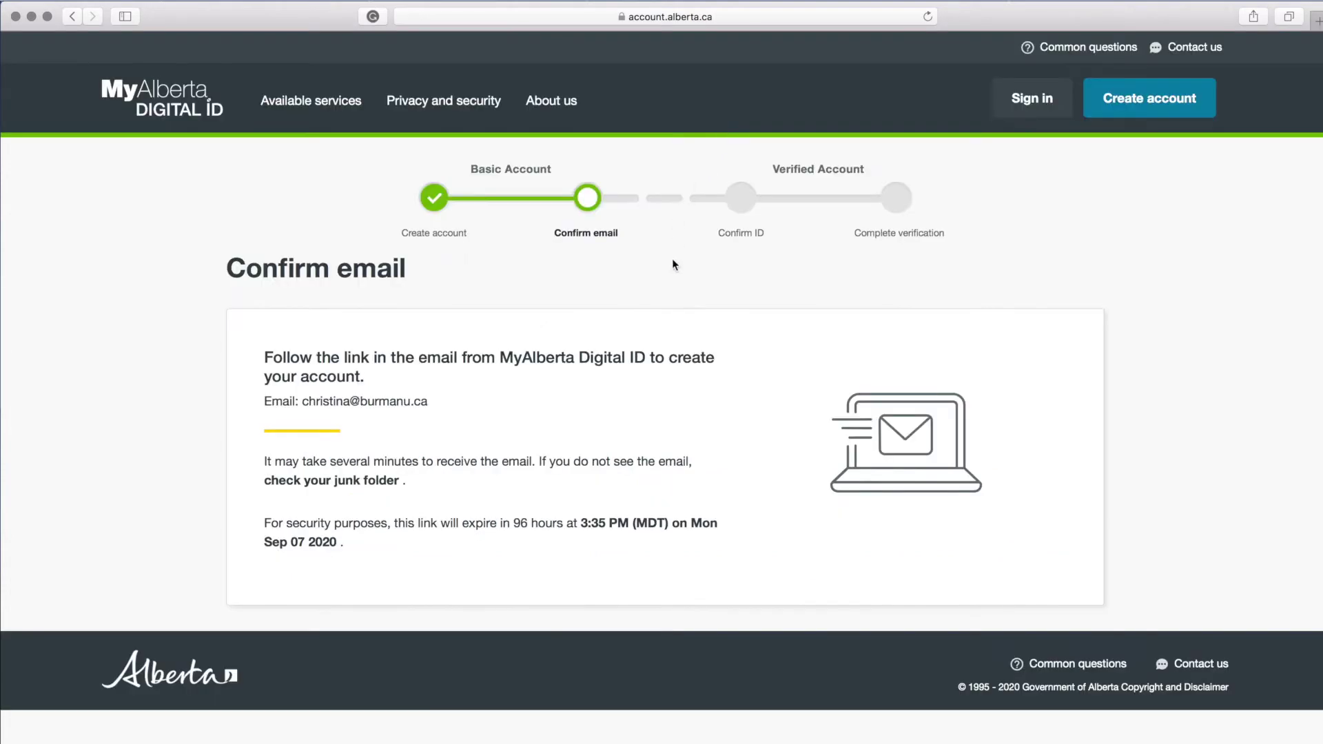
Step: Sign in with the new account's username and password
click(1028, 102)
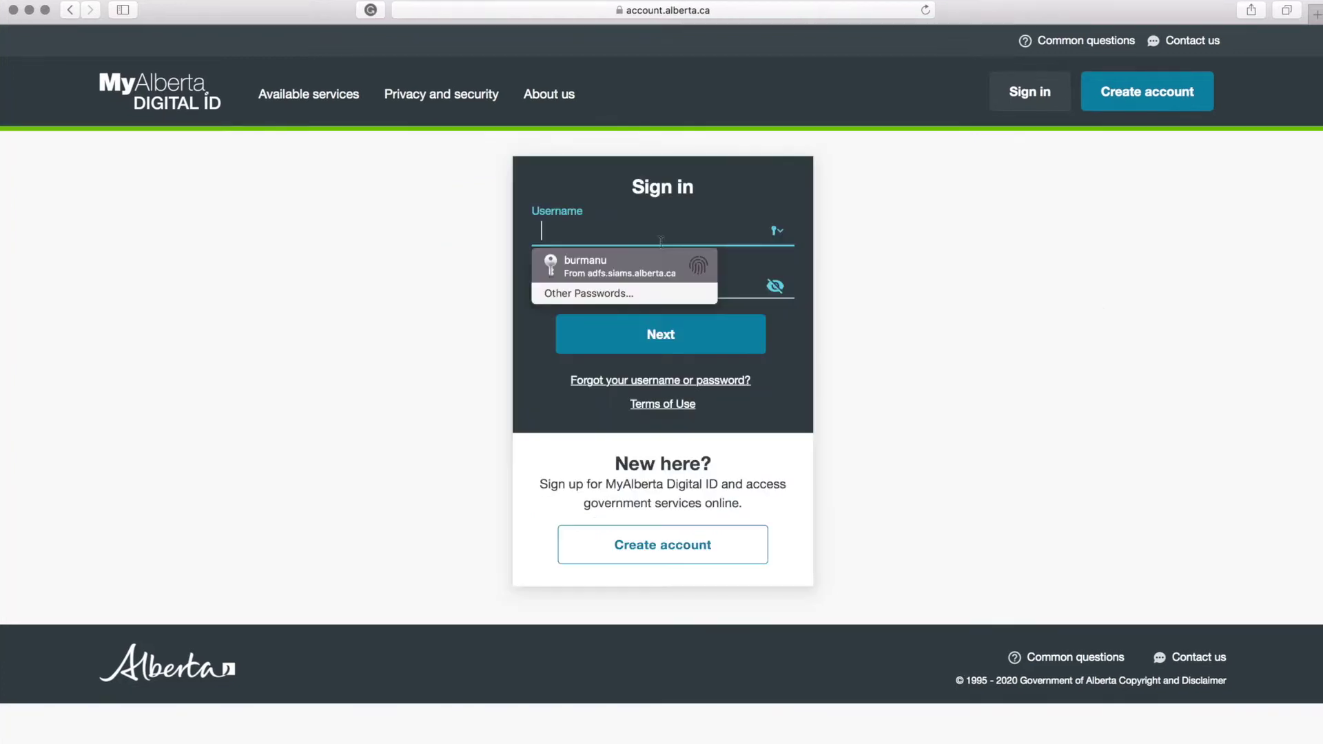
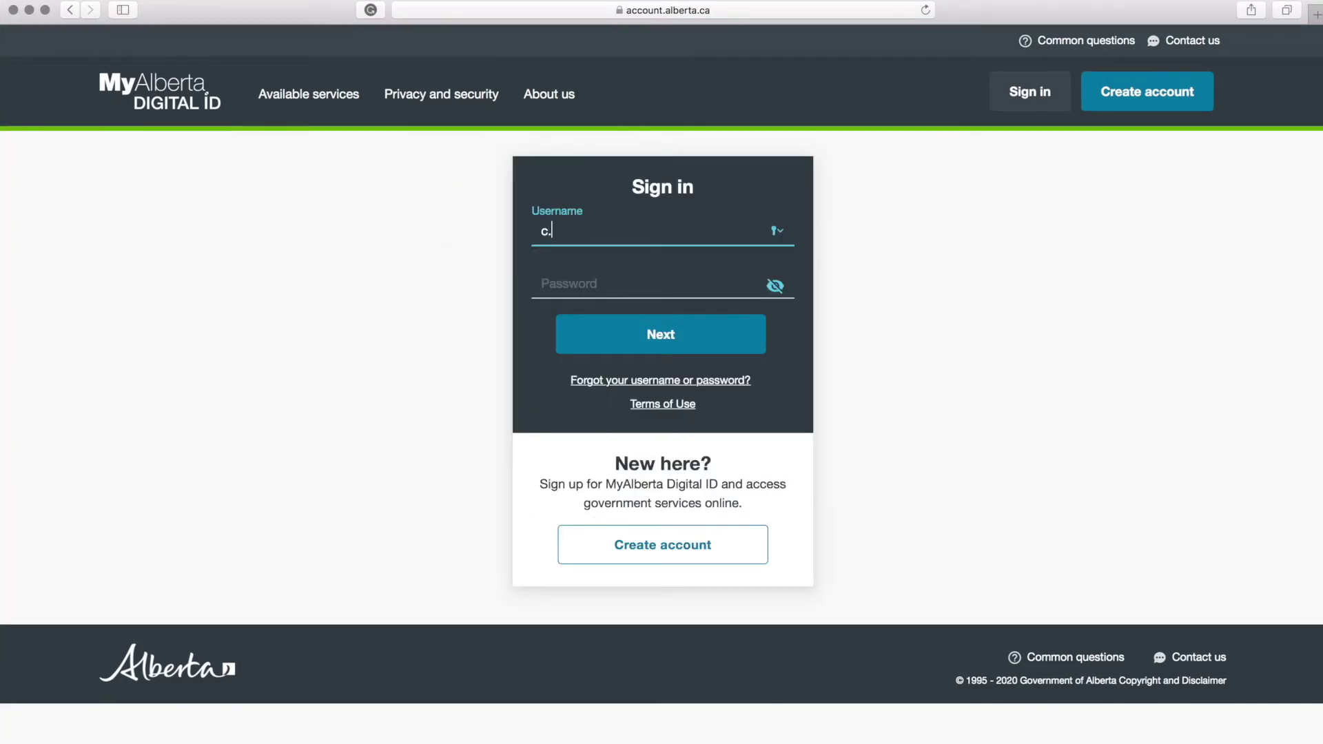
key(Tab)
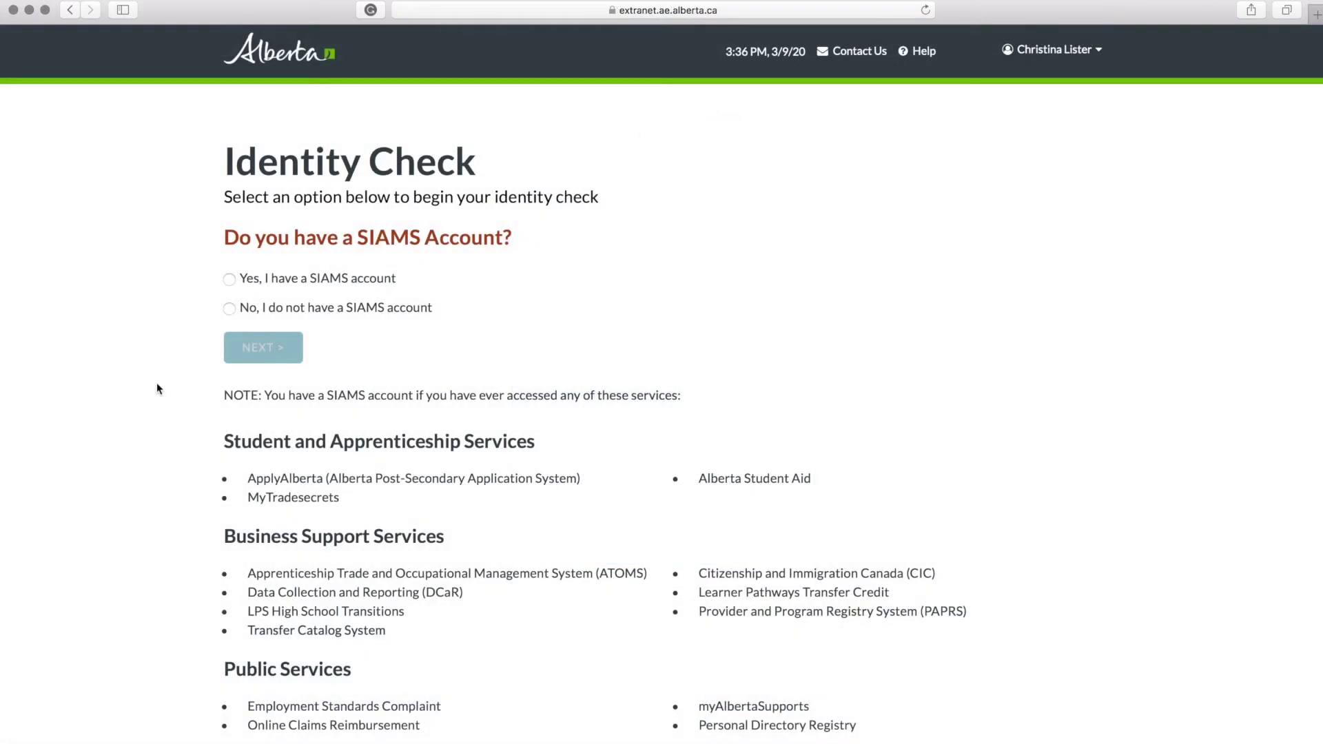
Step: Answer No, I do not have a SIAMS account, and continue to the ASN details page
click(231, 310)
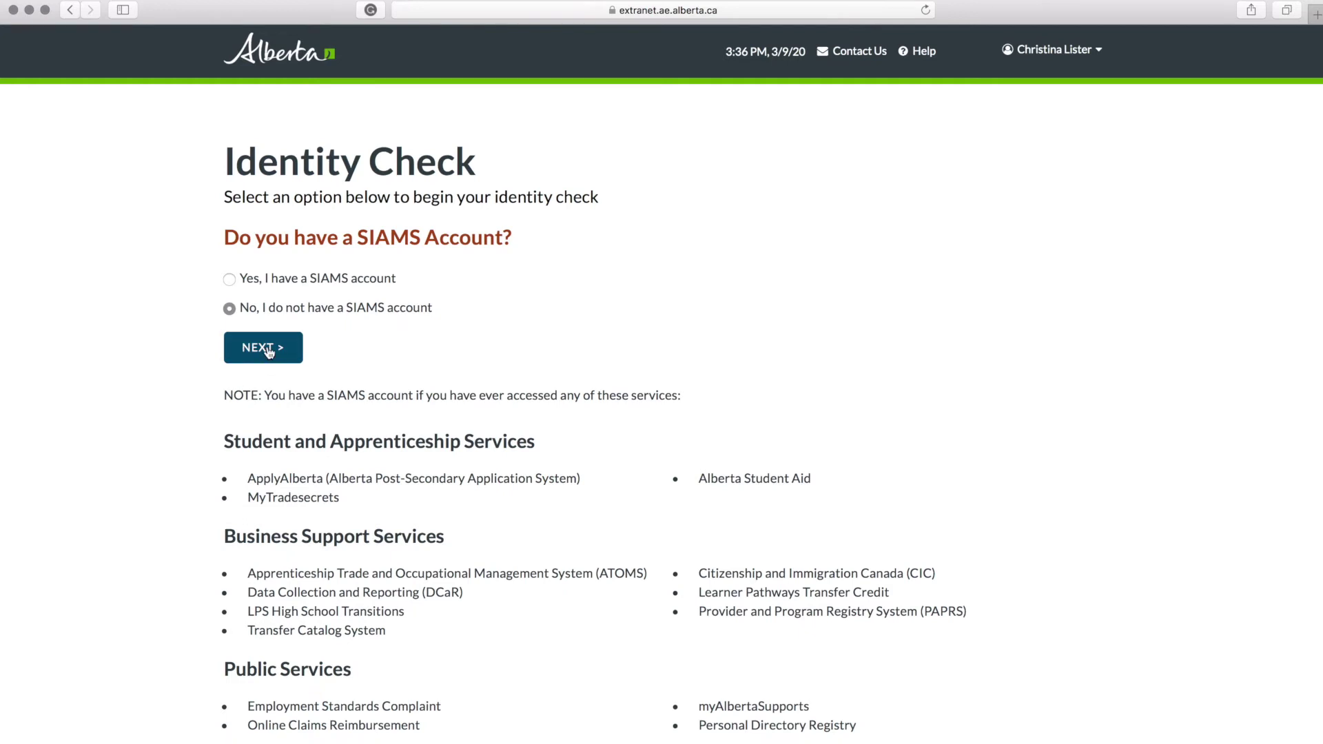
click(269, 350)
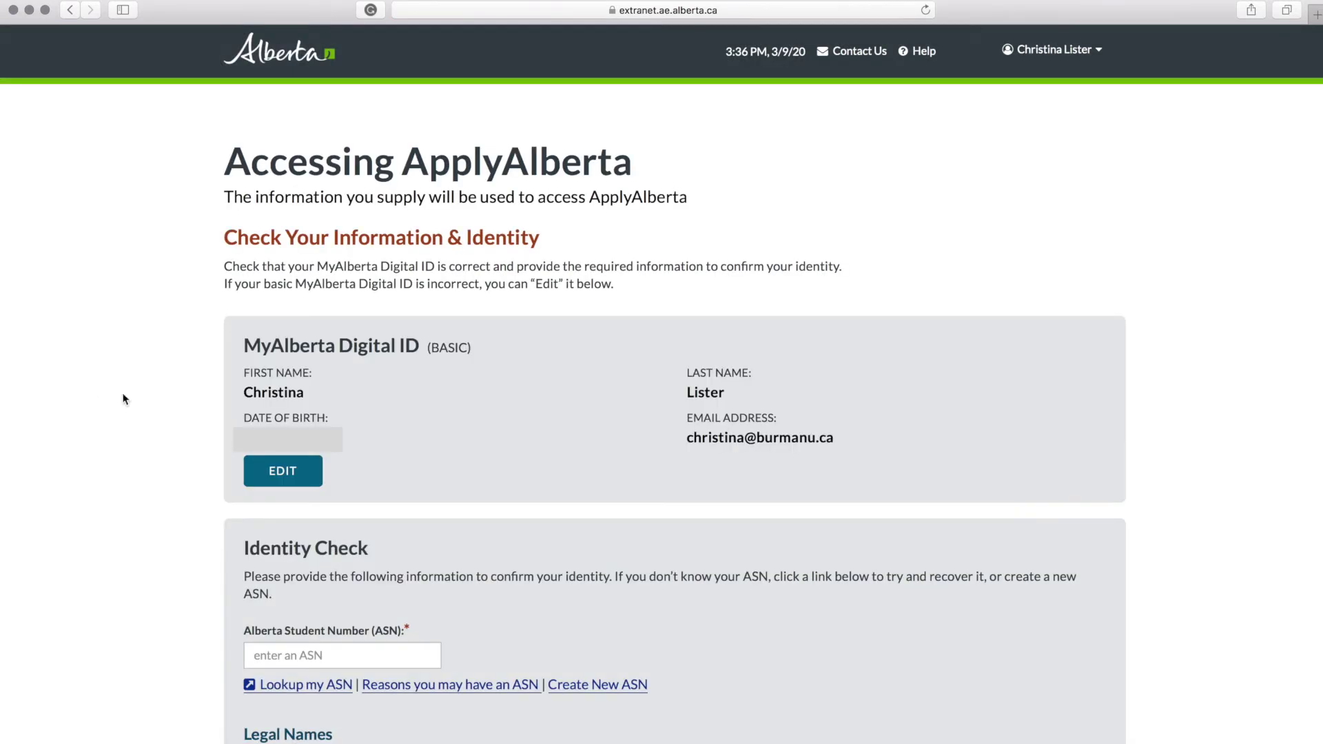
scroll(201, 503, down, 5)
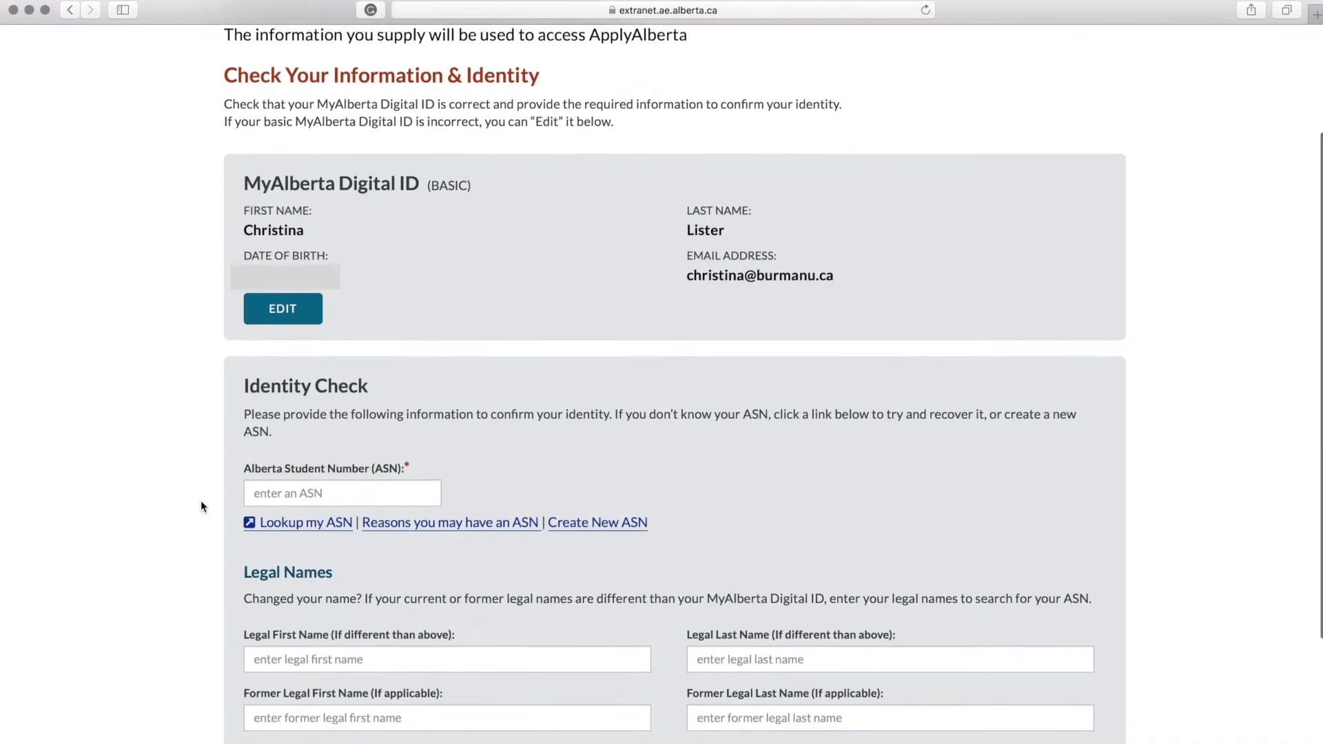
scroll(173, 502, down, 2)
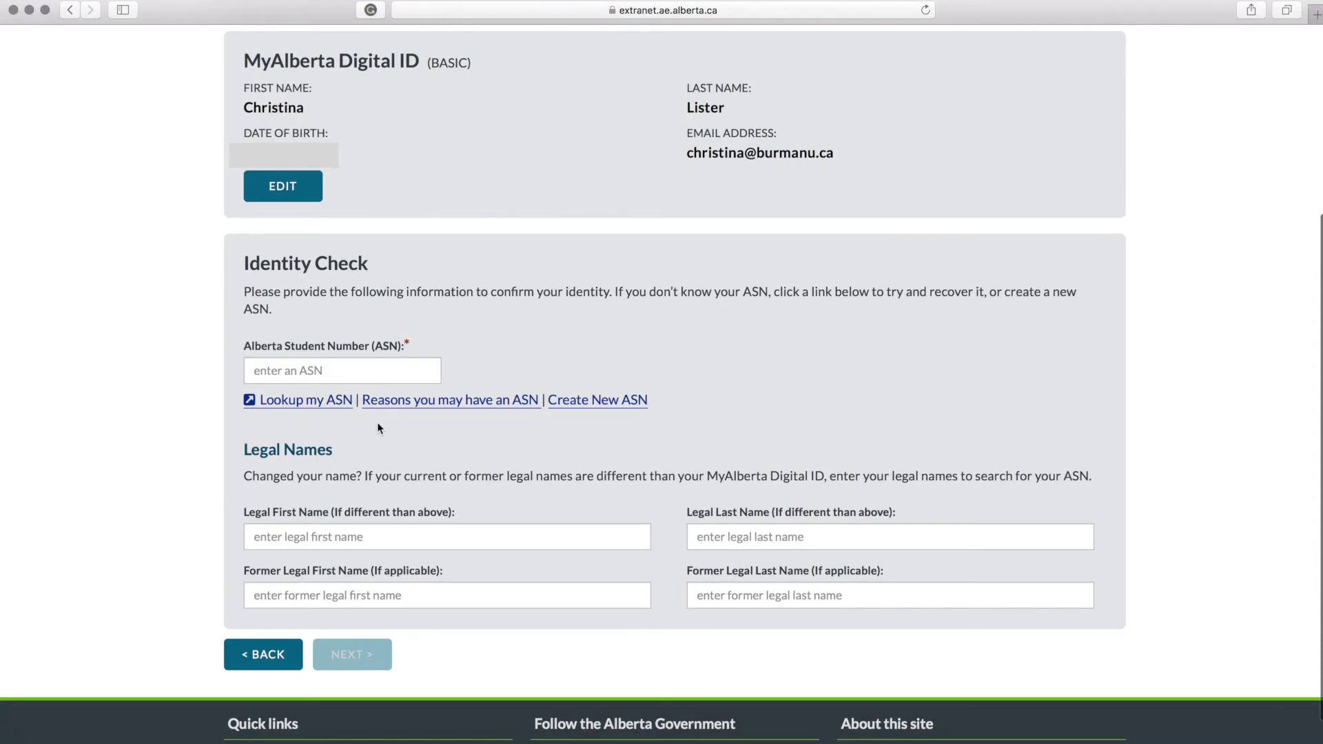
Step: Confirm none of the ASN reasons apply, create a new ASN, and continue to ApplyAlberta
click(410, 400)
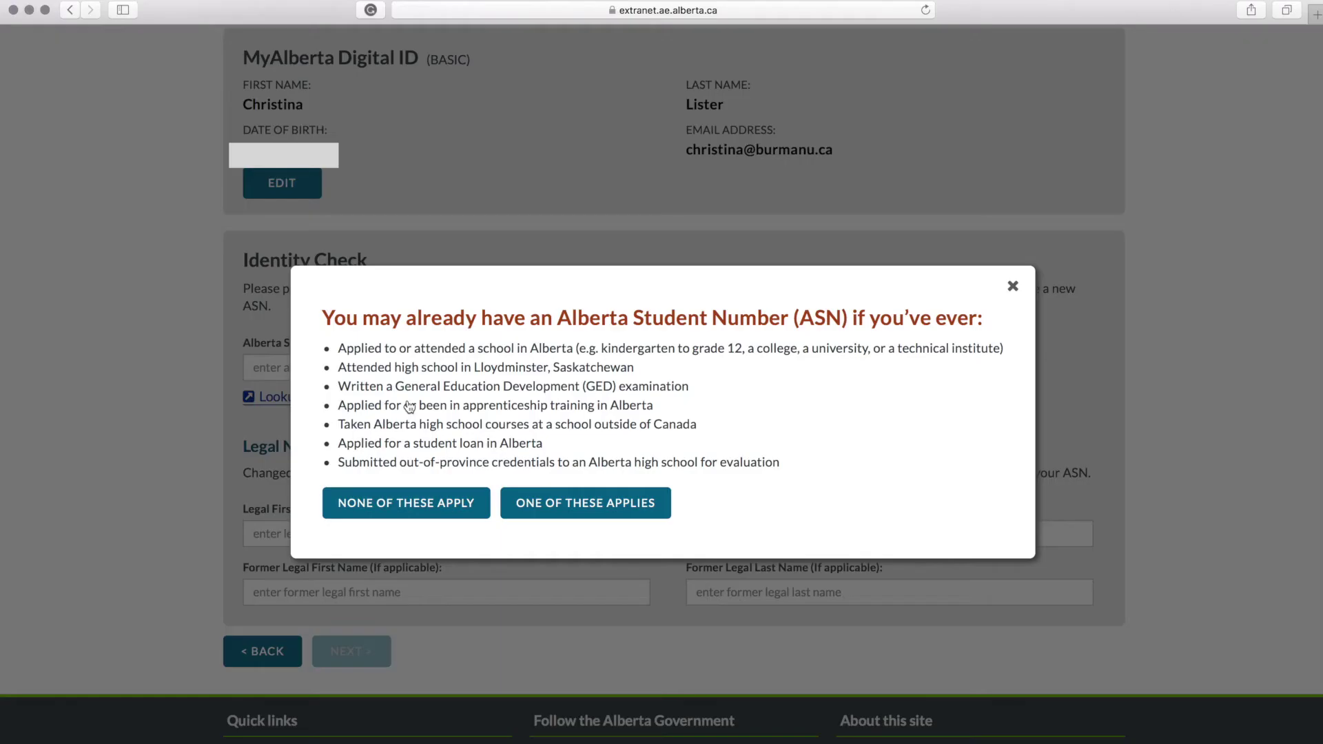
click(419, 511)
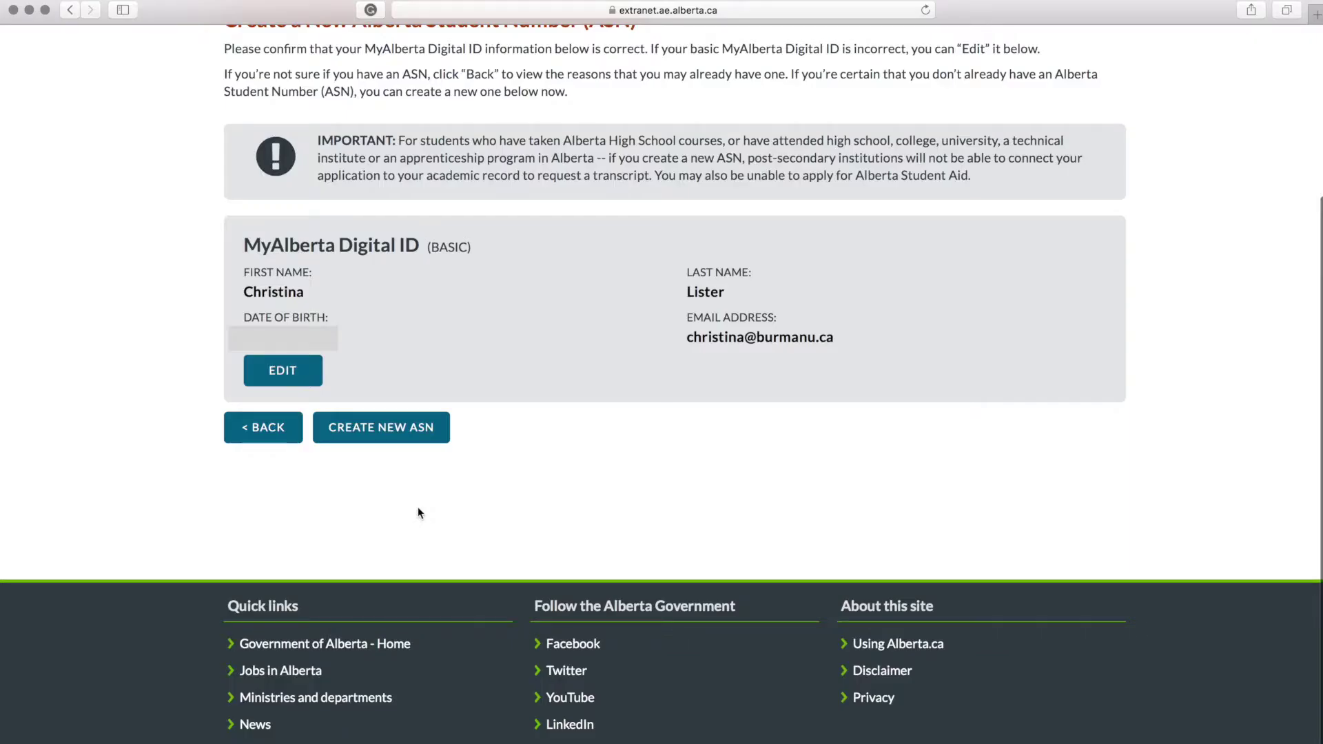
click(391, 432)
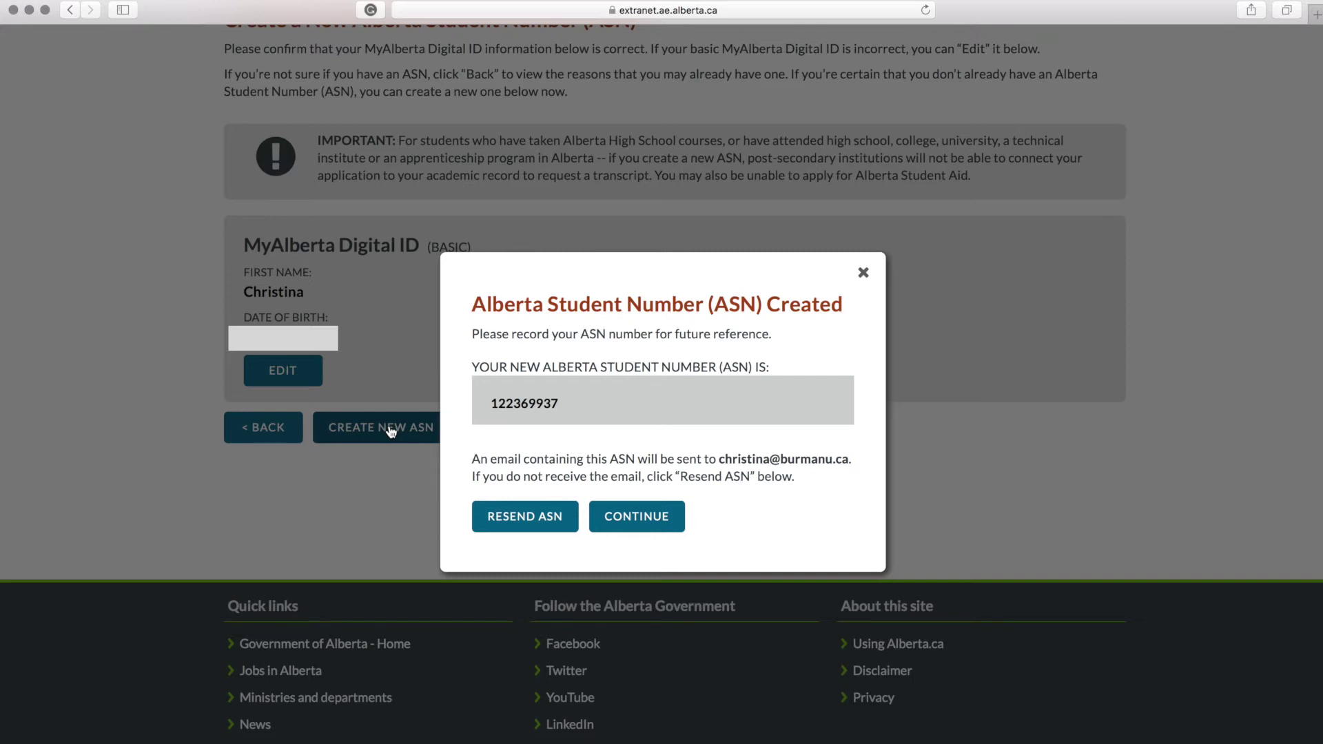
click(628, 515)
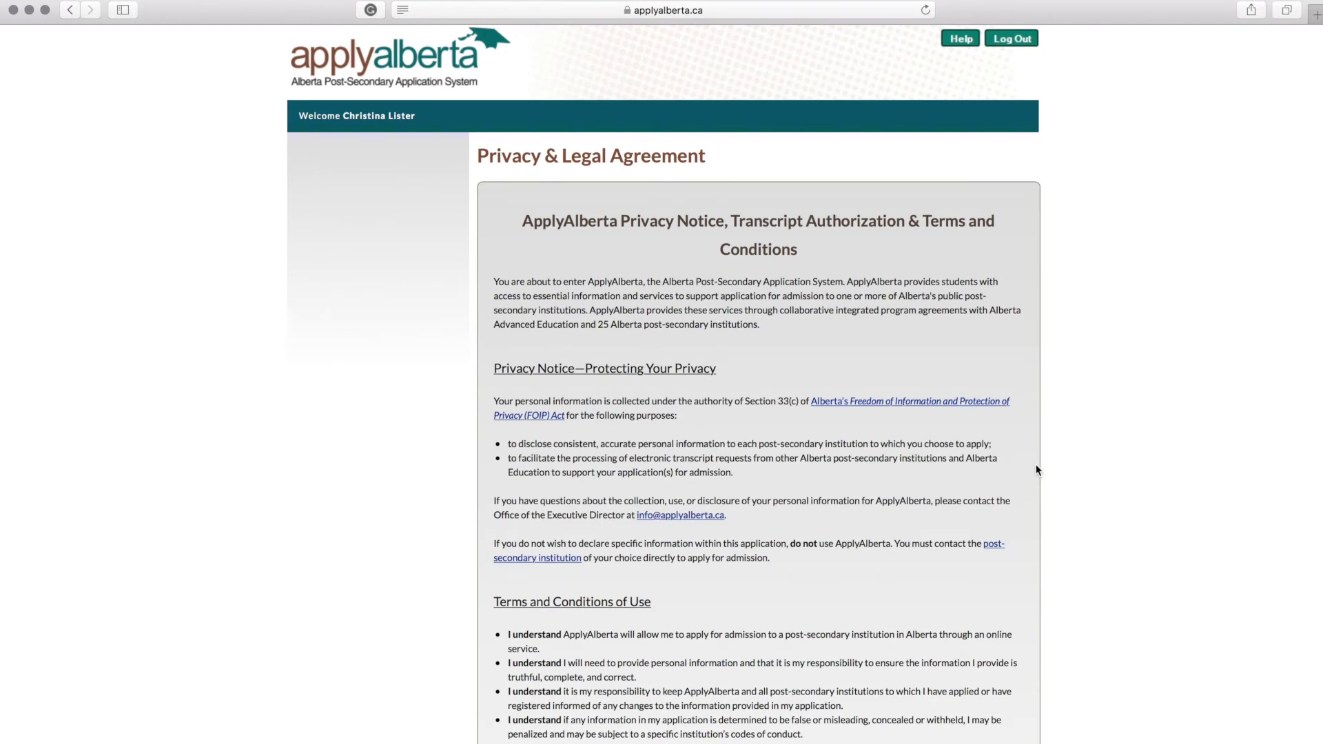
Step: Accept the privacy and legal agreement, enter the preferred first name, and save Personal Information
scroll(1038, 470, down, 3)
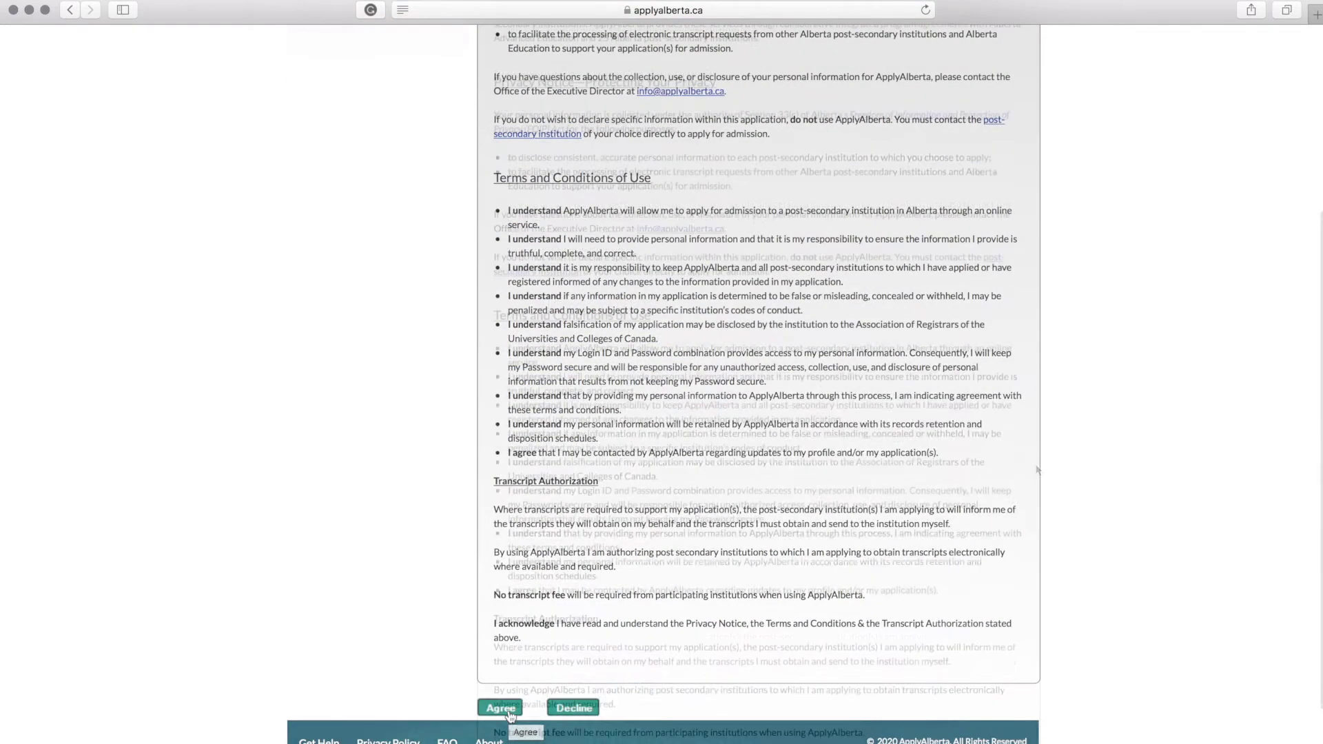
click(509, 712)
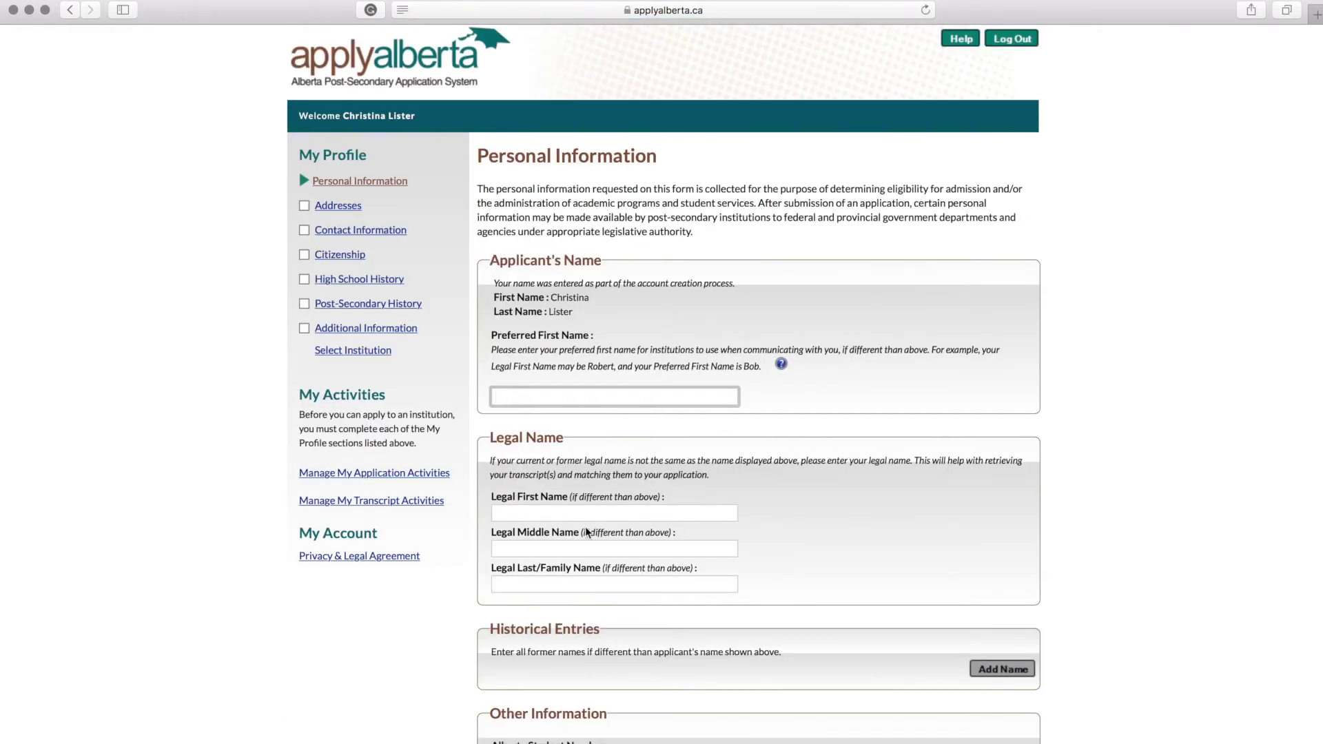
scroll(585, 527, down, 3)
click(519, 271)
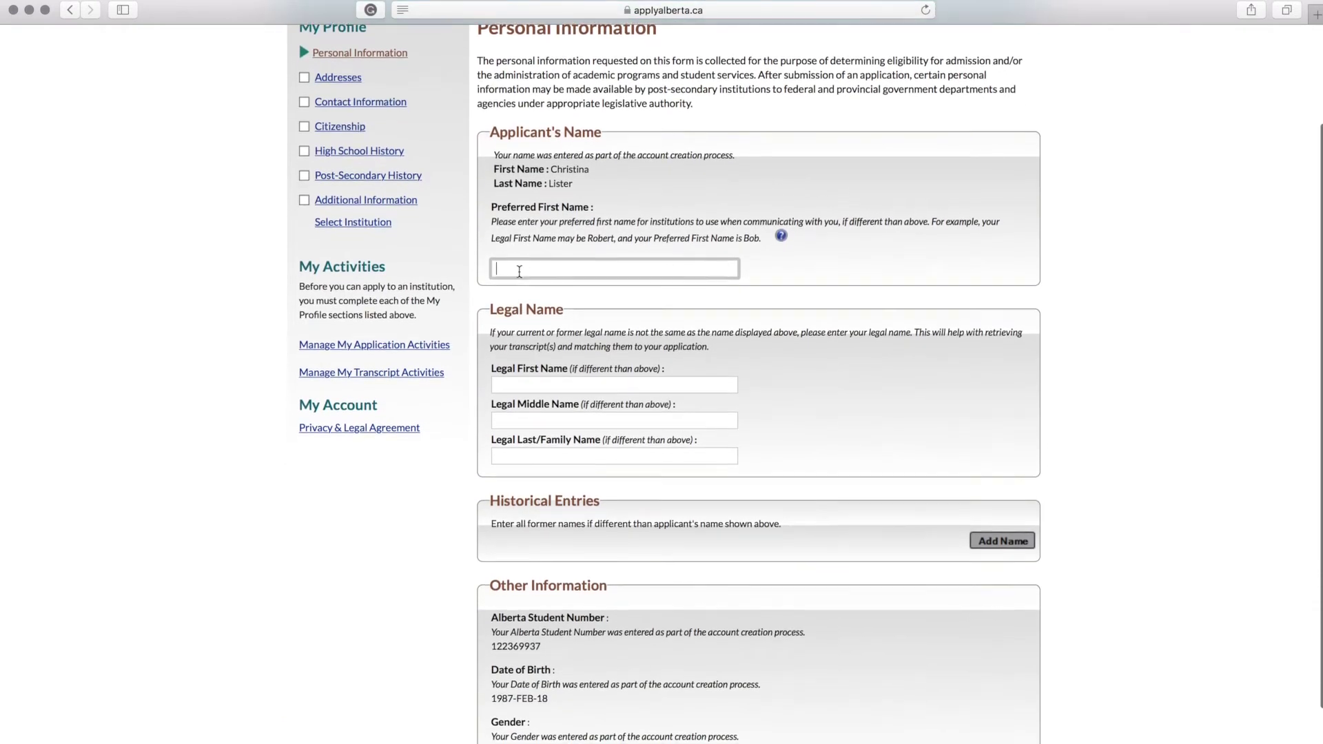
text(Christina)
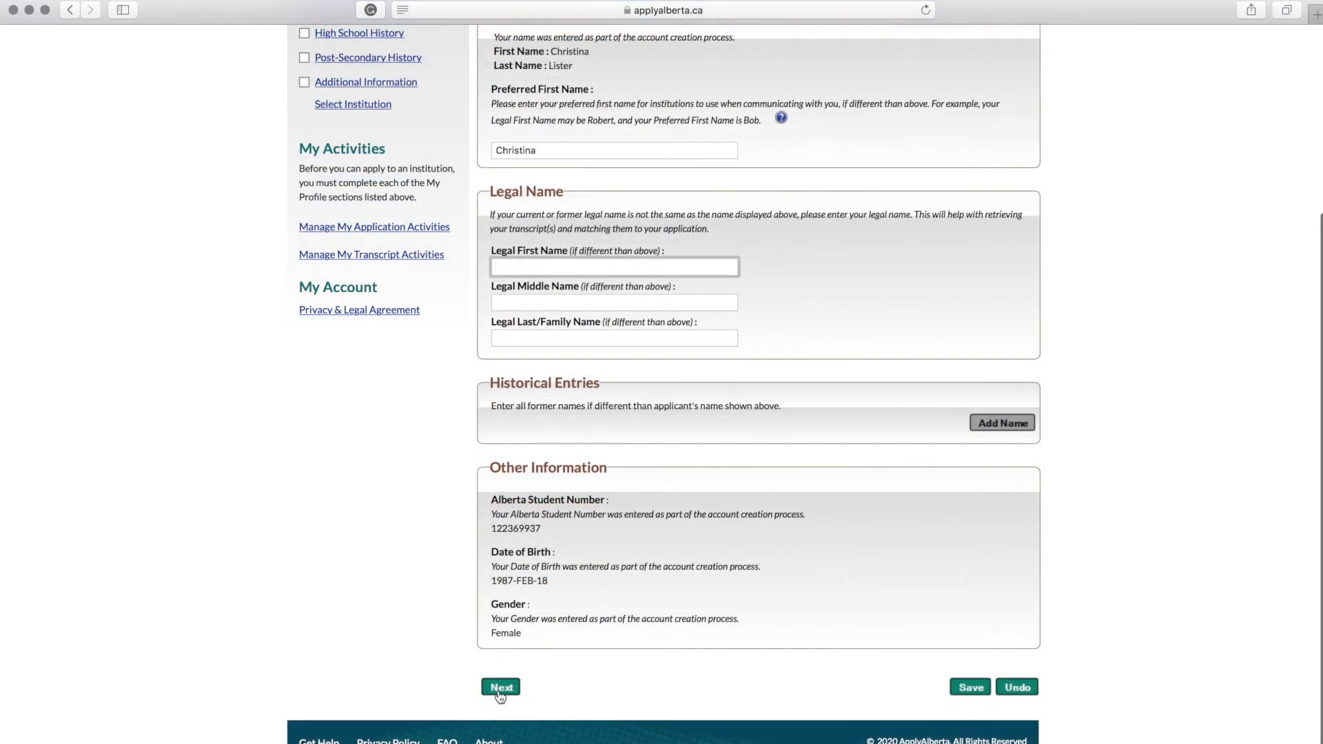
click(501, 689)
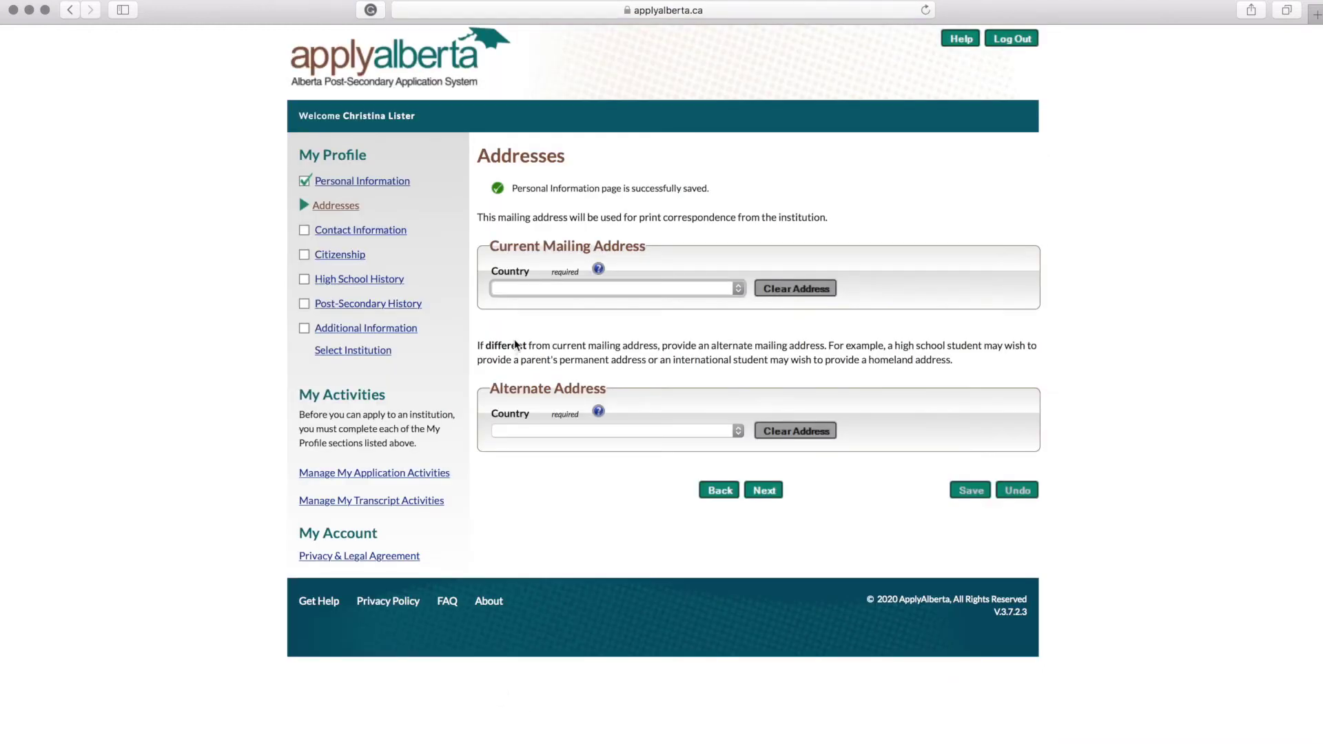
Step: Set the mailing address country to Canada and save the Addresses page
click(535, 295)
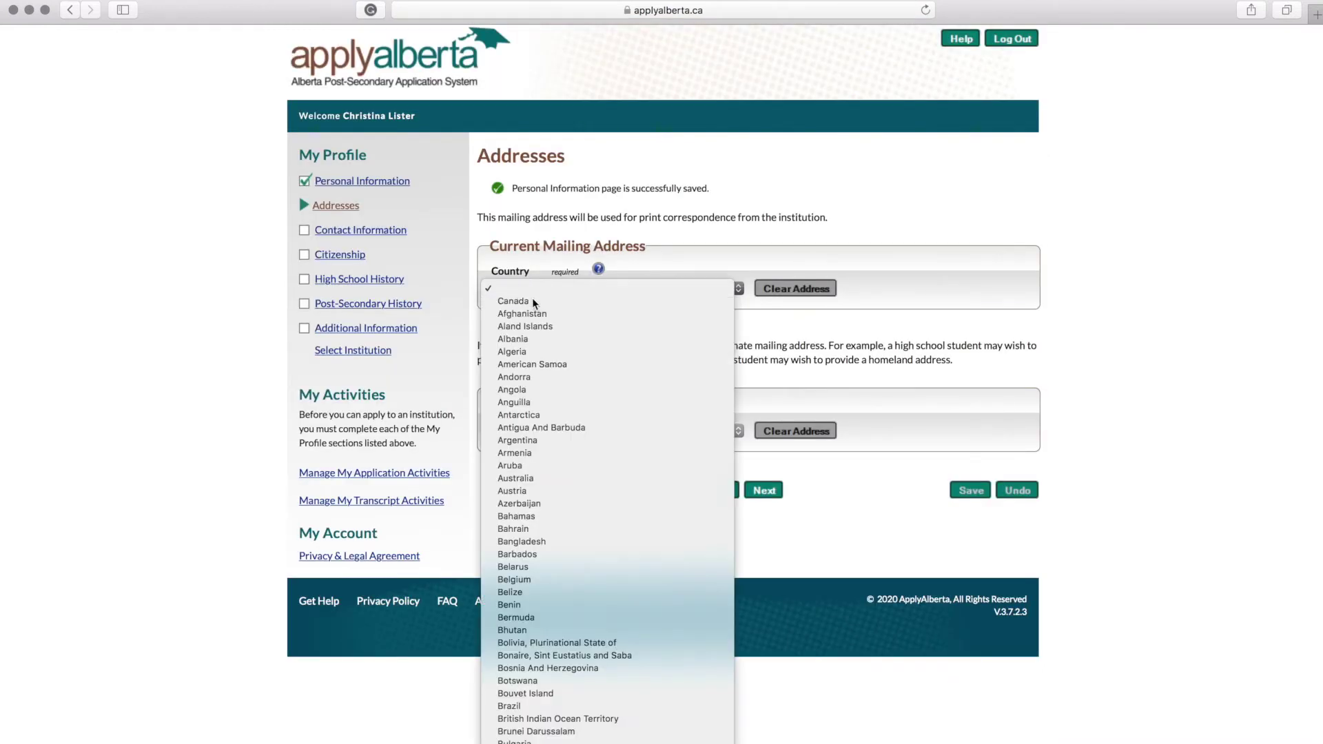
click(532, 298)
scroll(758, 682, down, 1)
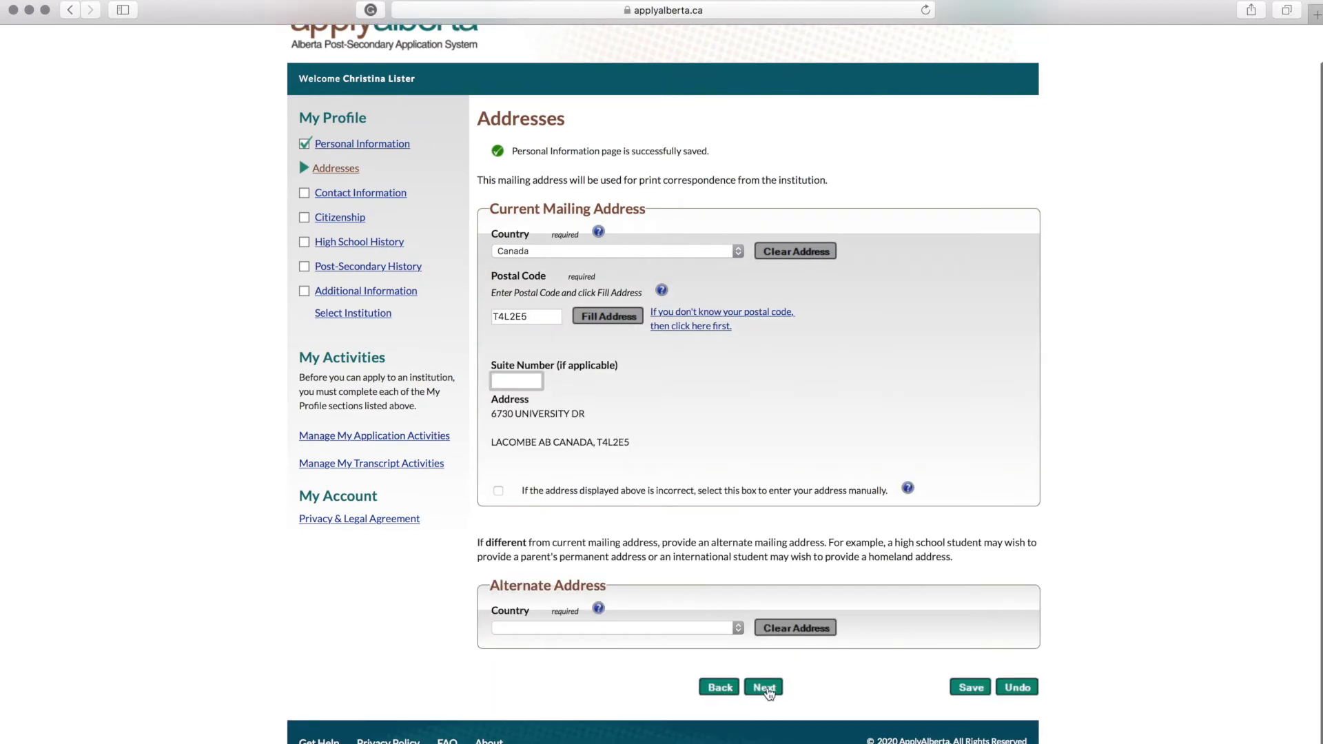
click(765, 689)
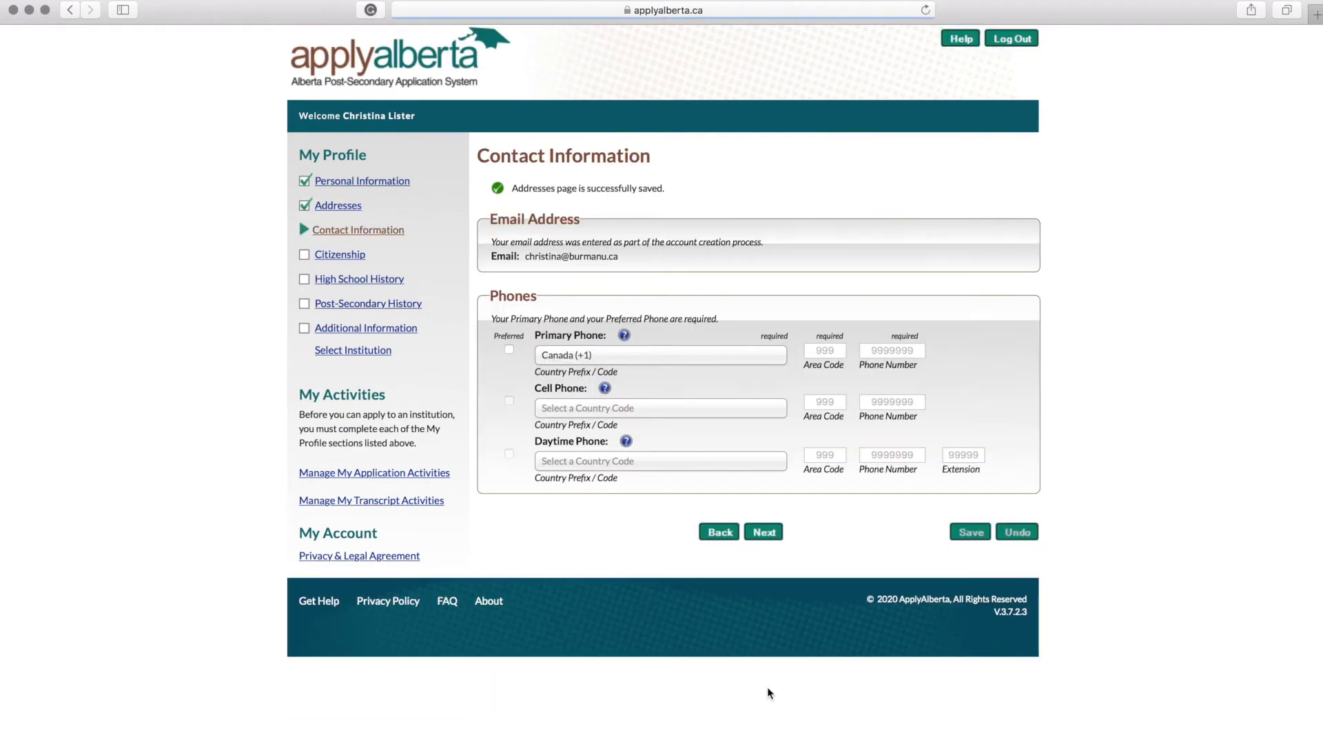
Step: Enter the primary phone area code and number, then save Contact Information
click(812, 352)
click(892, 351)
text(3001)
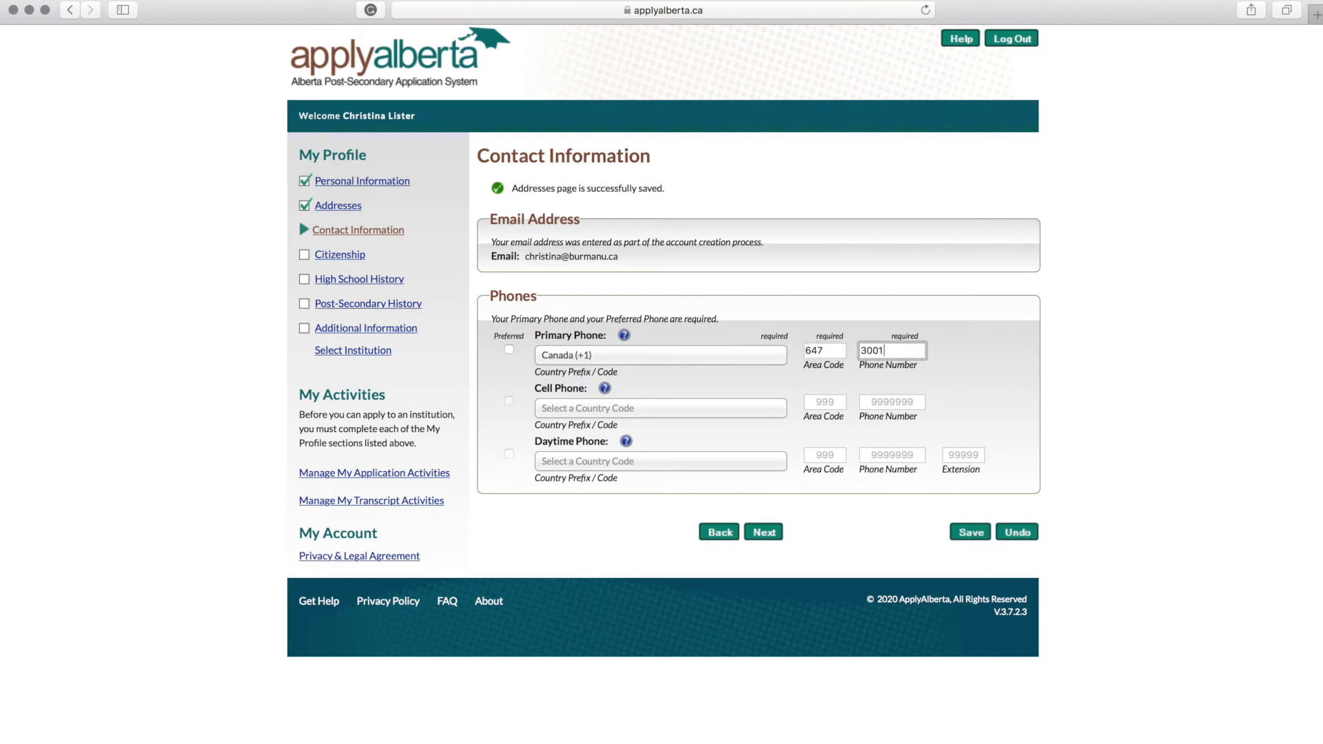
text(054)
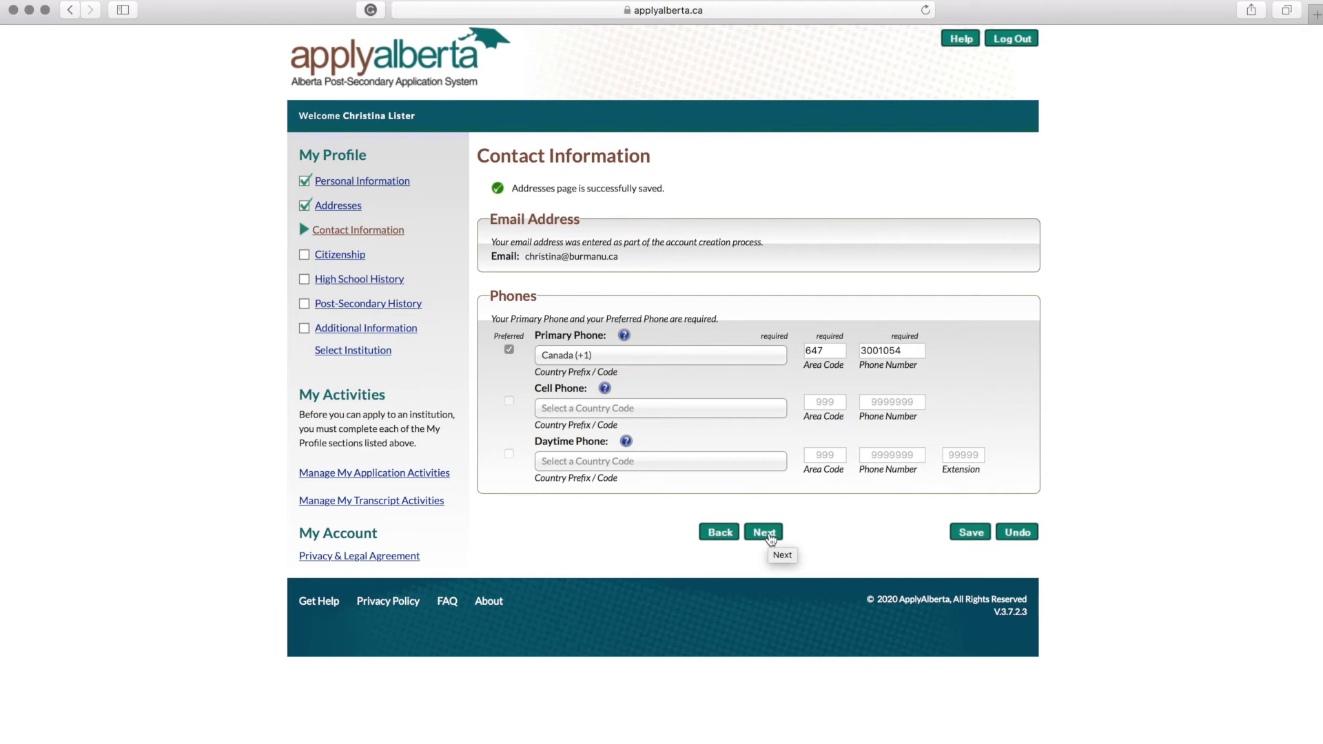
click(765, 533)
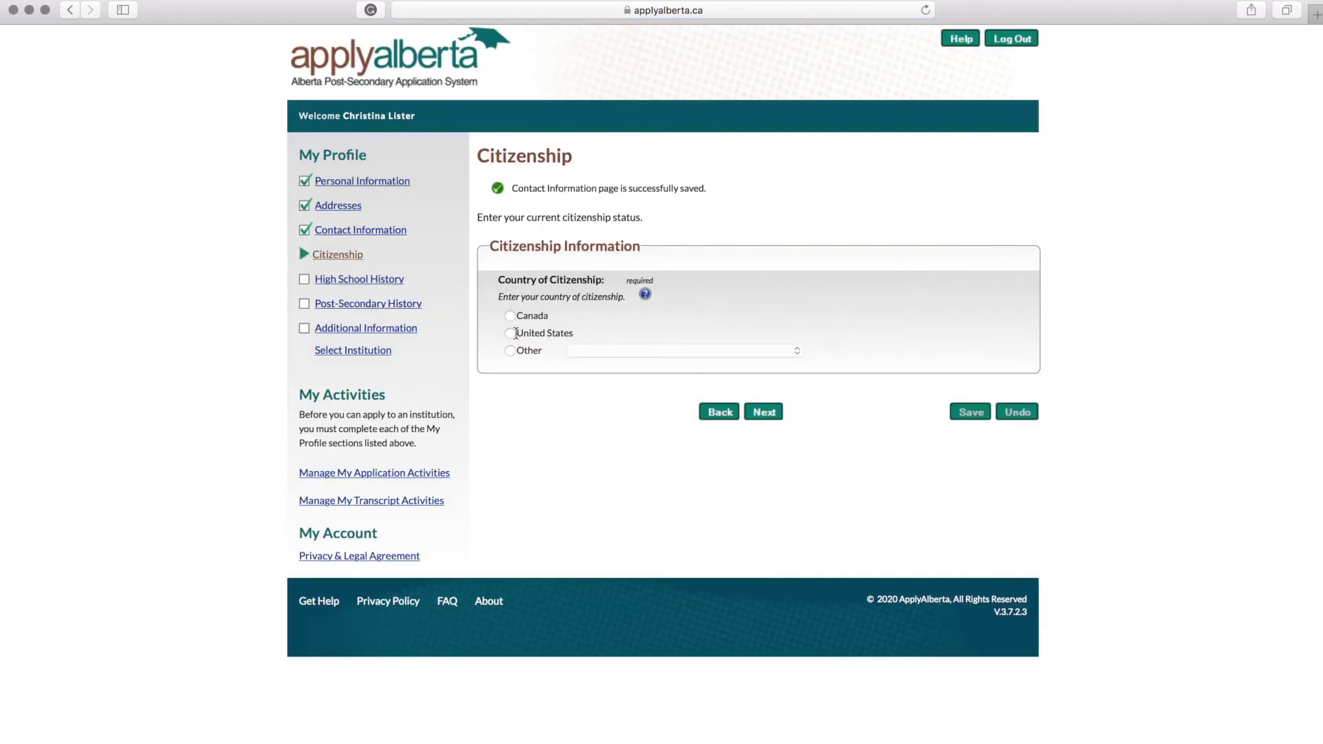
Step: Save citizenship as Canada, answer Yes to Schools Attended, and bring up the school search
click(511, 317)
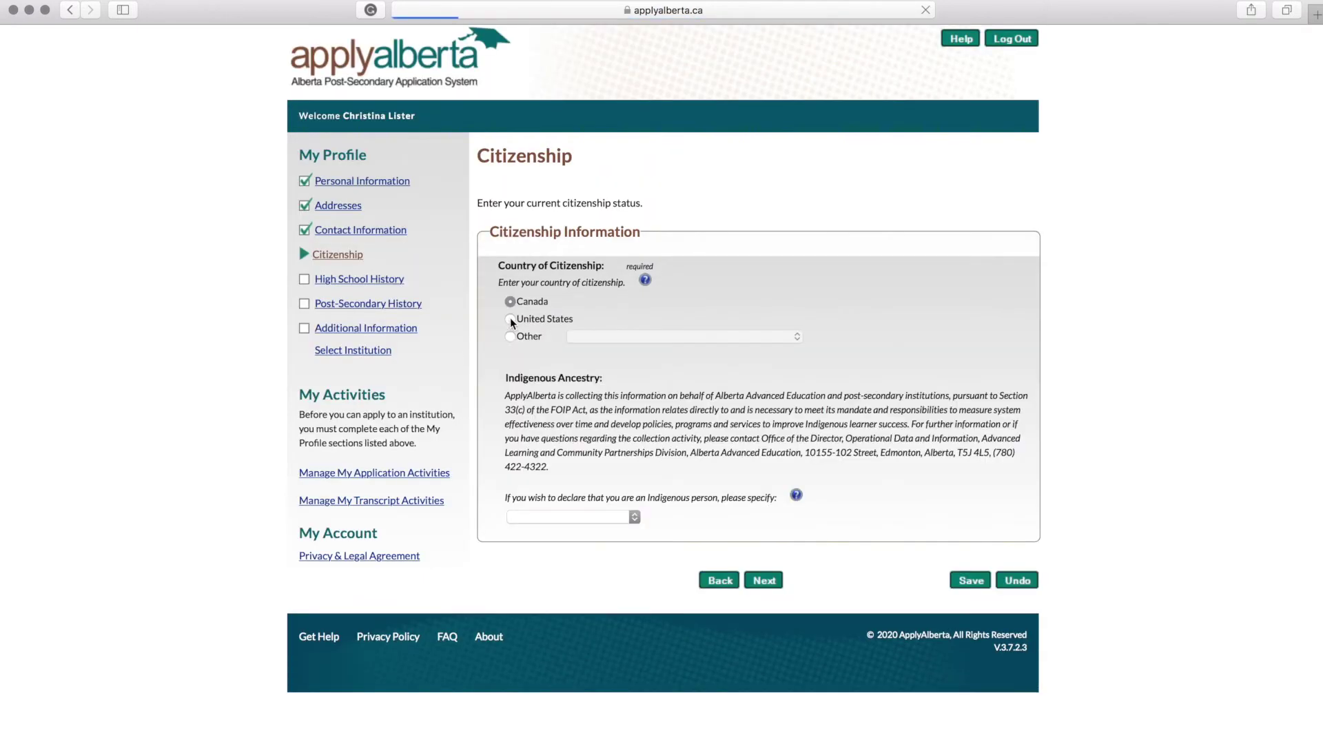
click(760, 583)
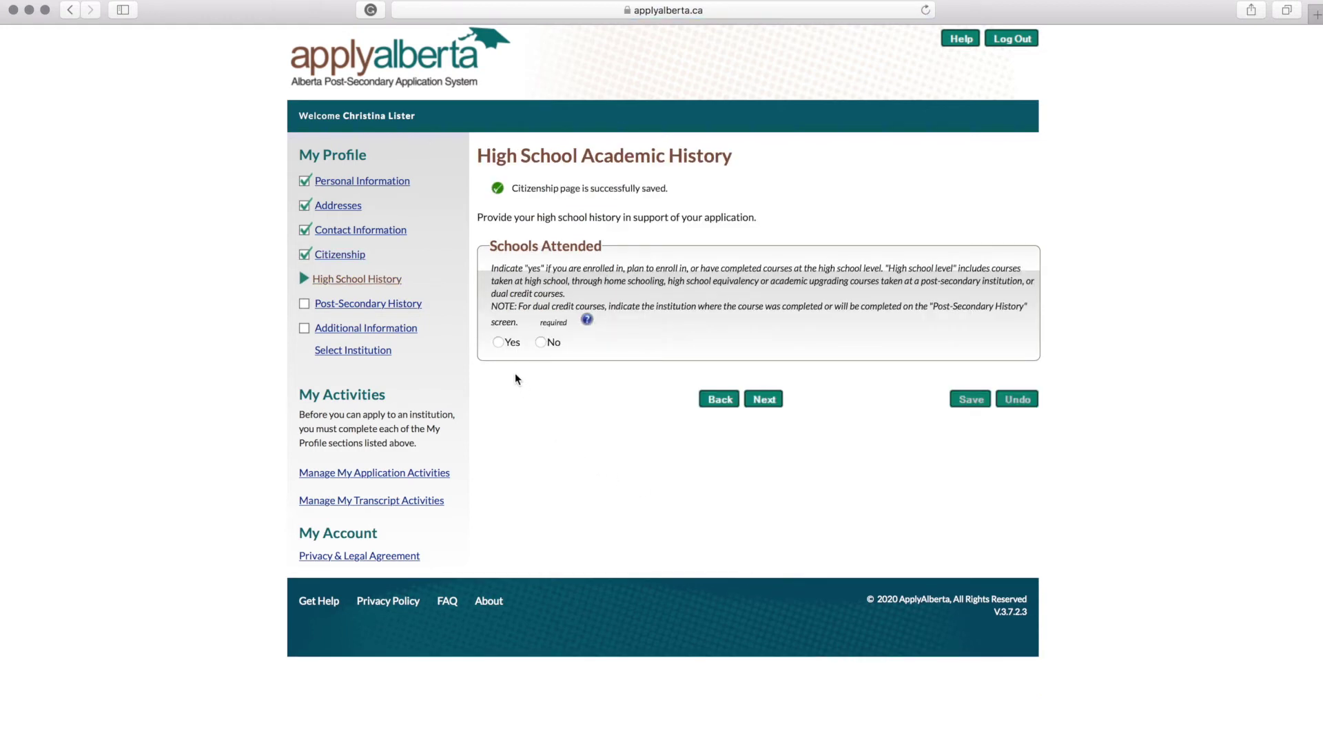
click(498, 343)
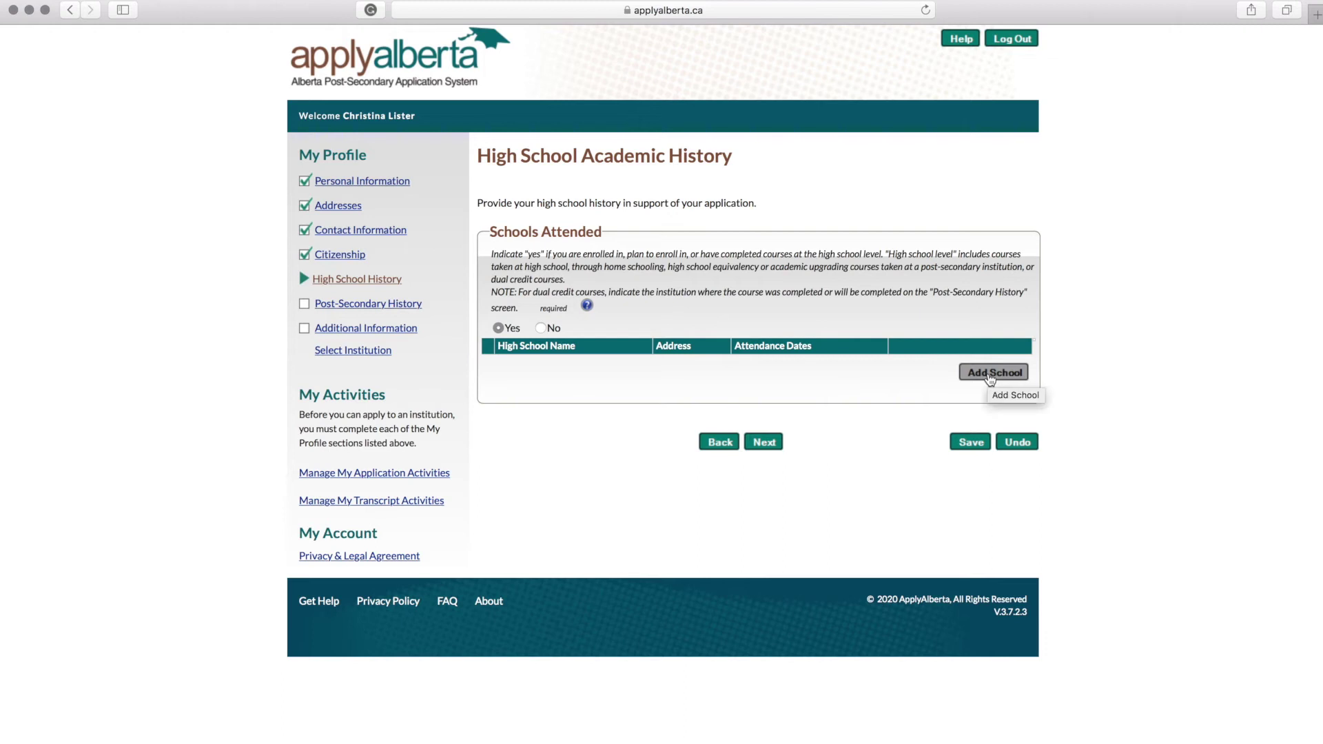
click(990, 378)
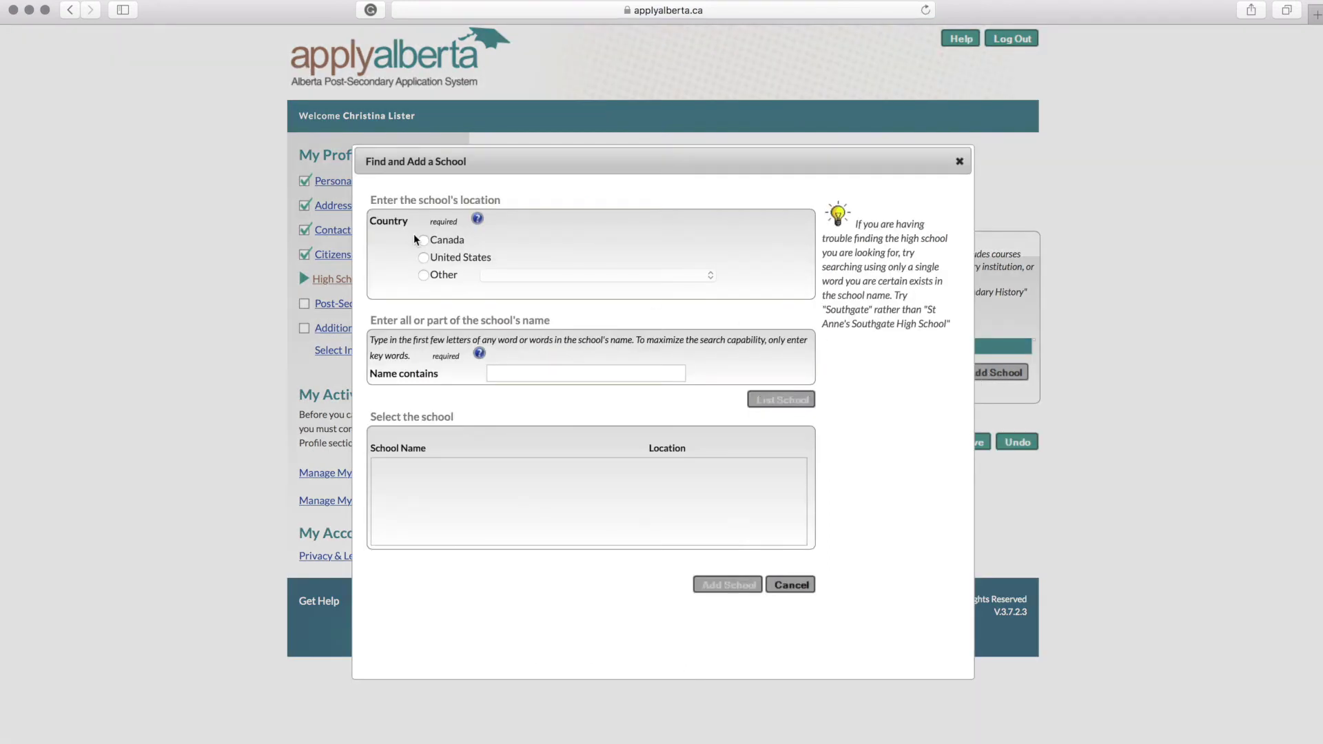
Step: Search Canada, Ontario, TORONTO and add Crawford Adventist Academy as an attended school
click(423, 240)
click(500, 310)
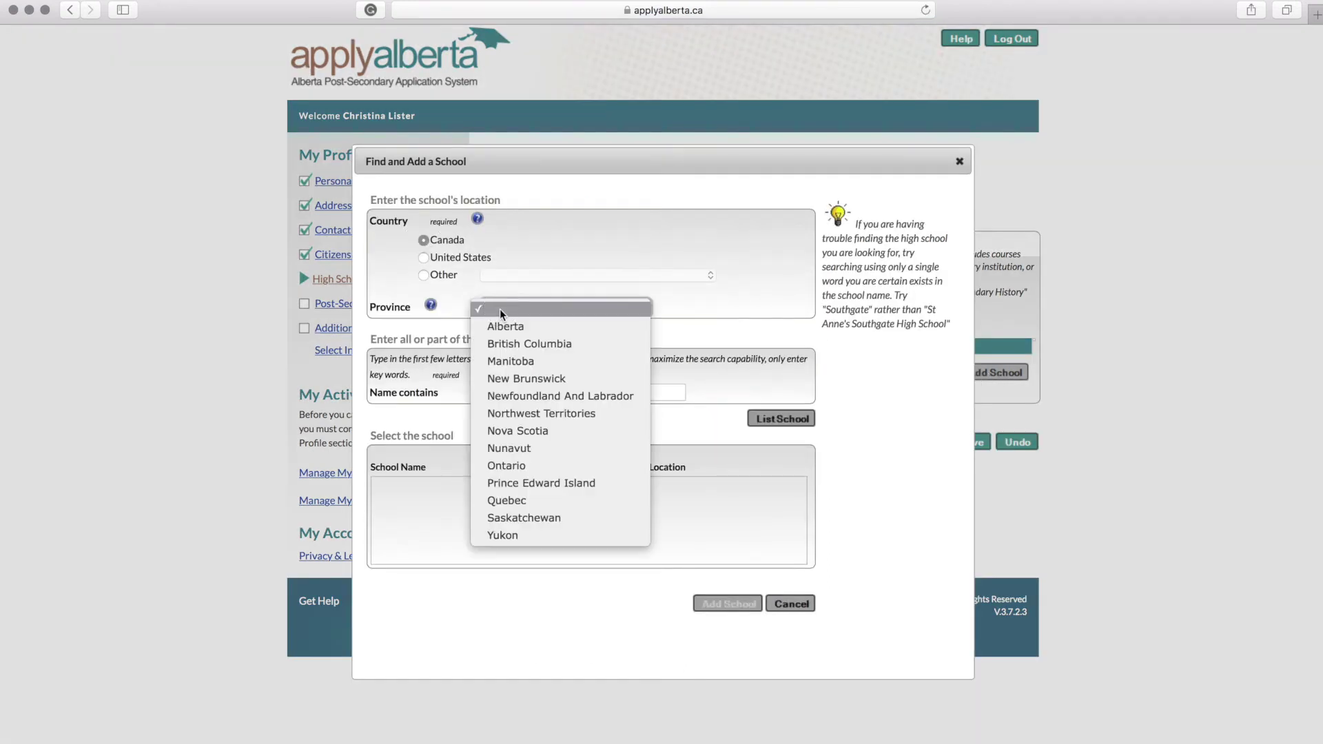
click(521, 466)
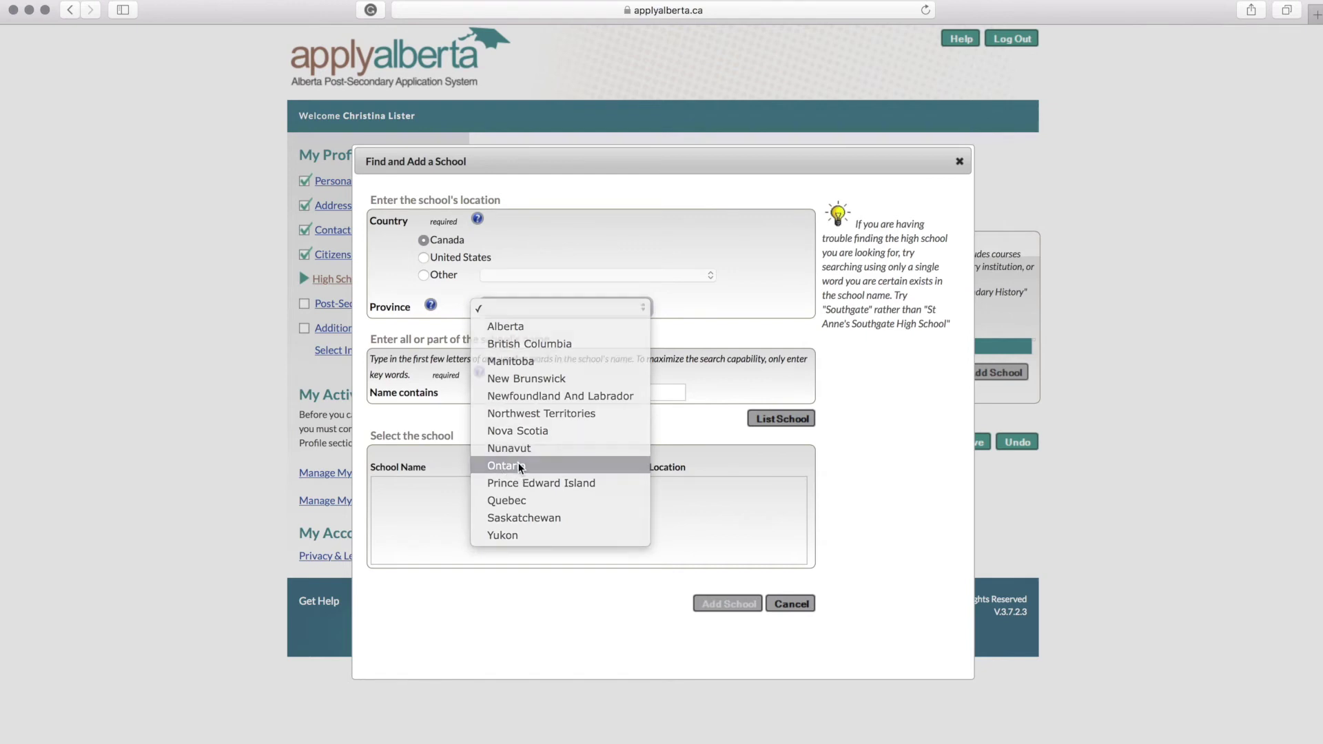
click(541, 329)
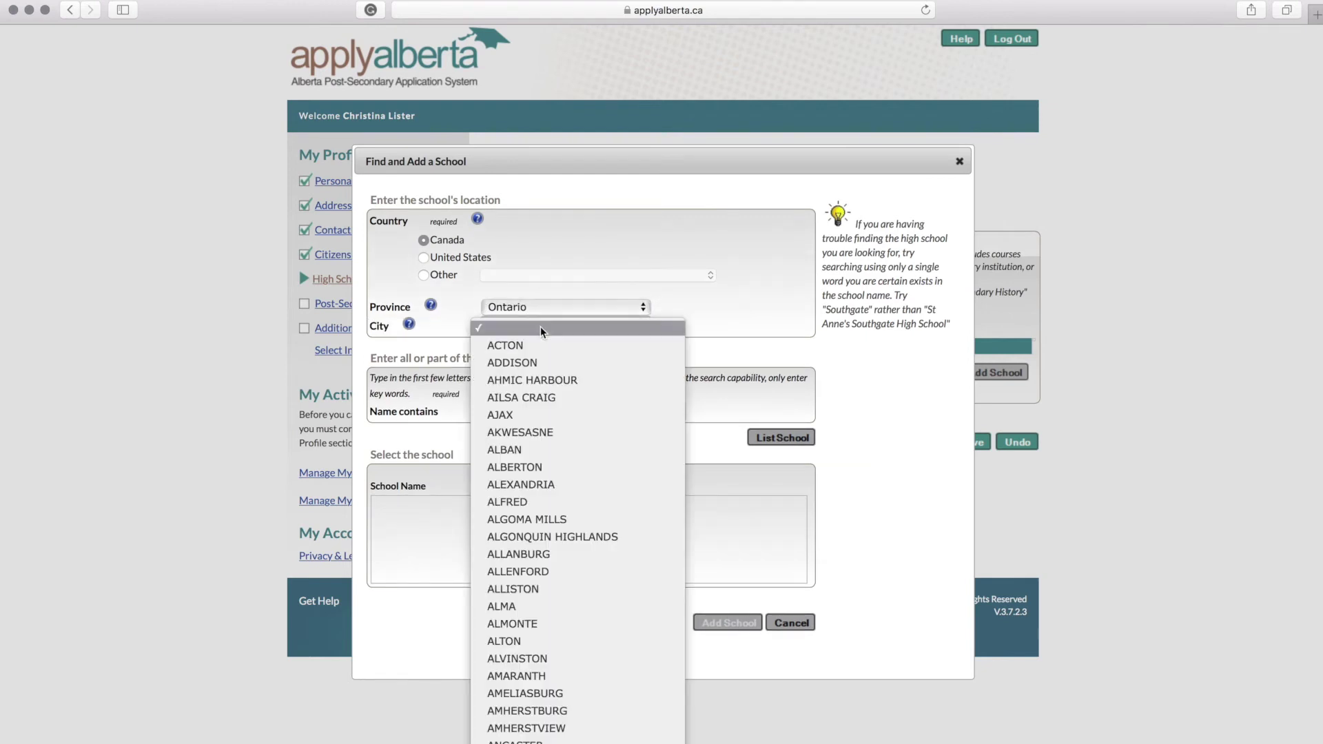
scroll(541, 331, down, 5)
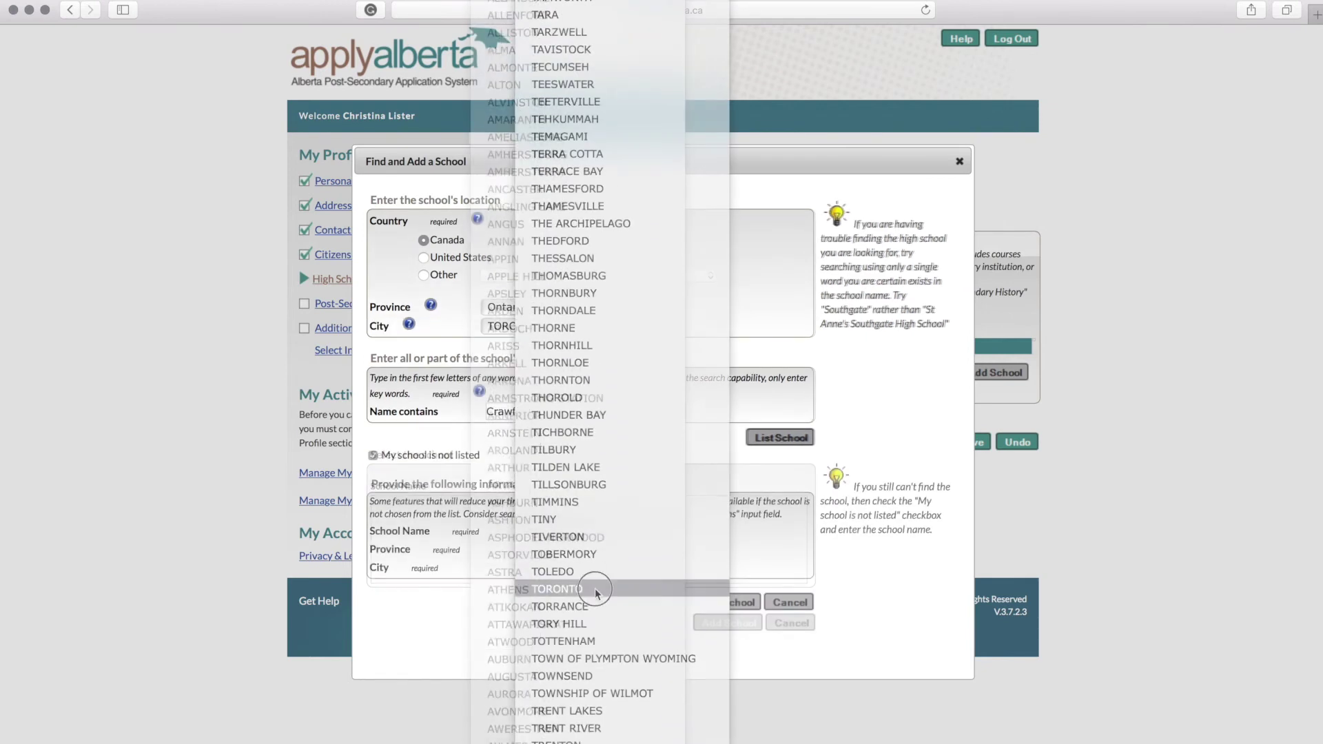
click(591, 582)
click(735, 604)
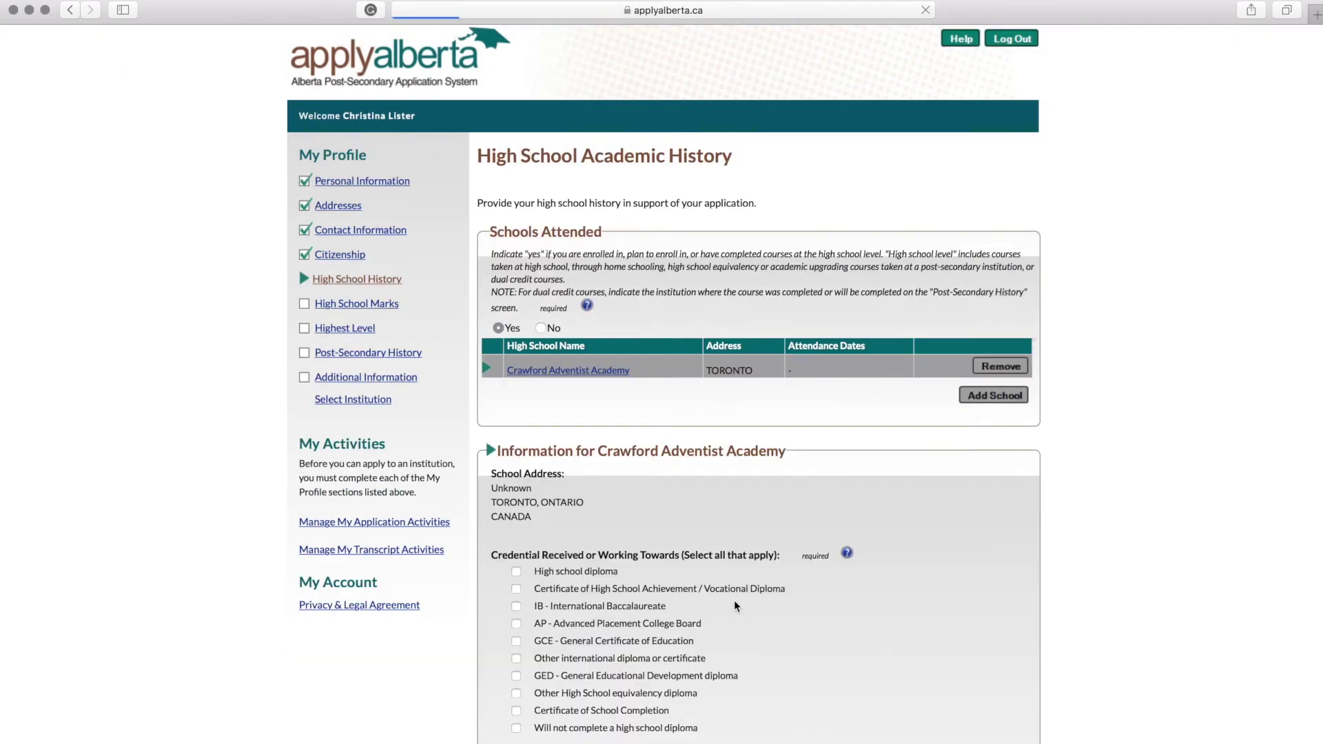
Step: Mark a High school diploma, dated September 2000 to June 2004, and save High School History
scroll(868, 502, down, 5)
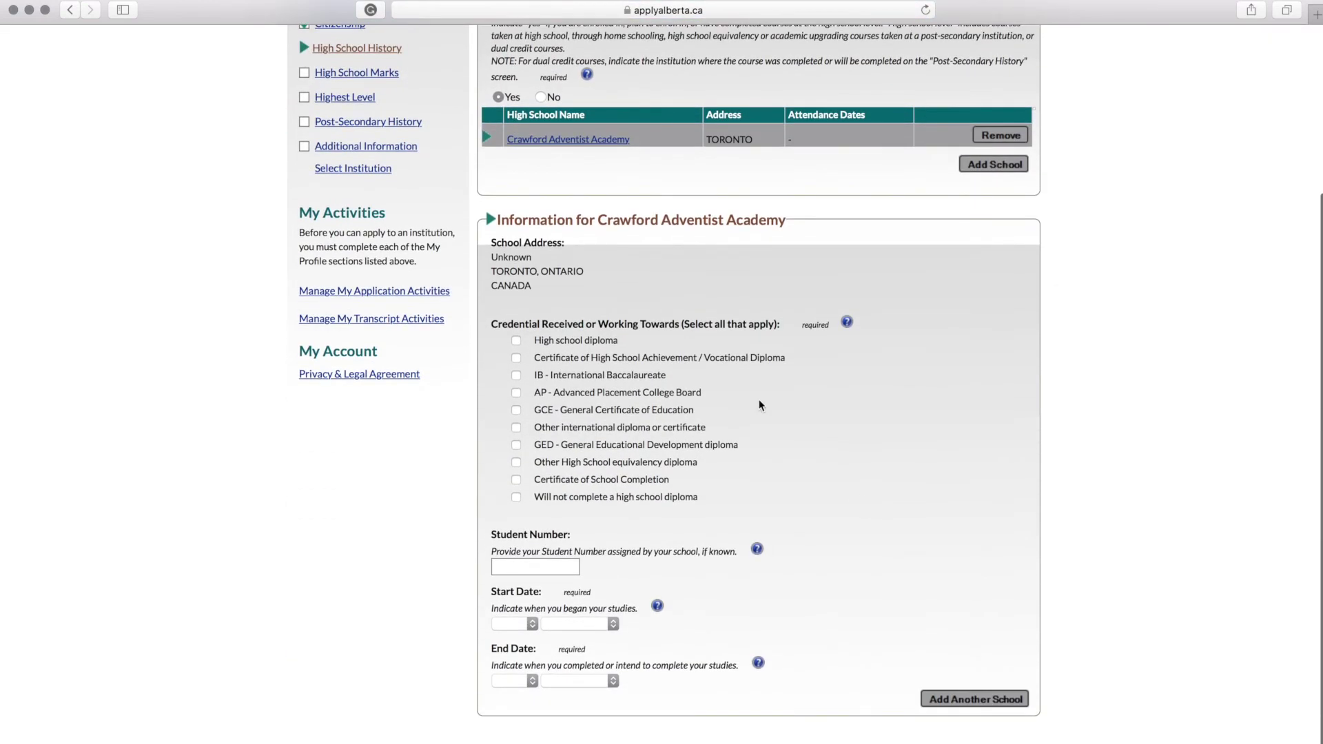
click(516, 341)
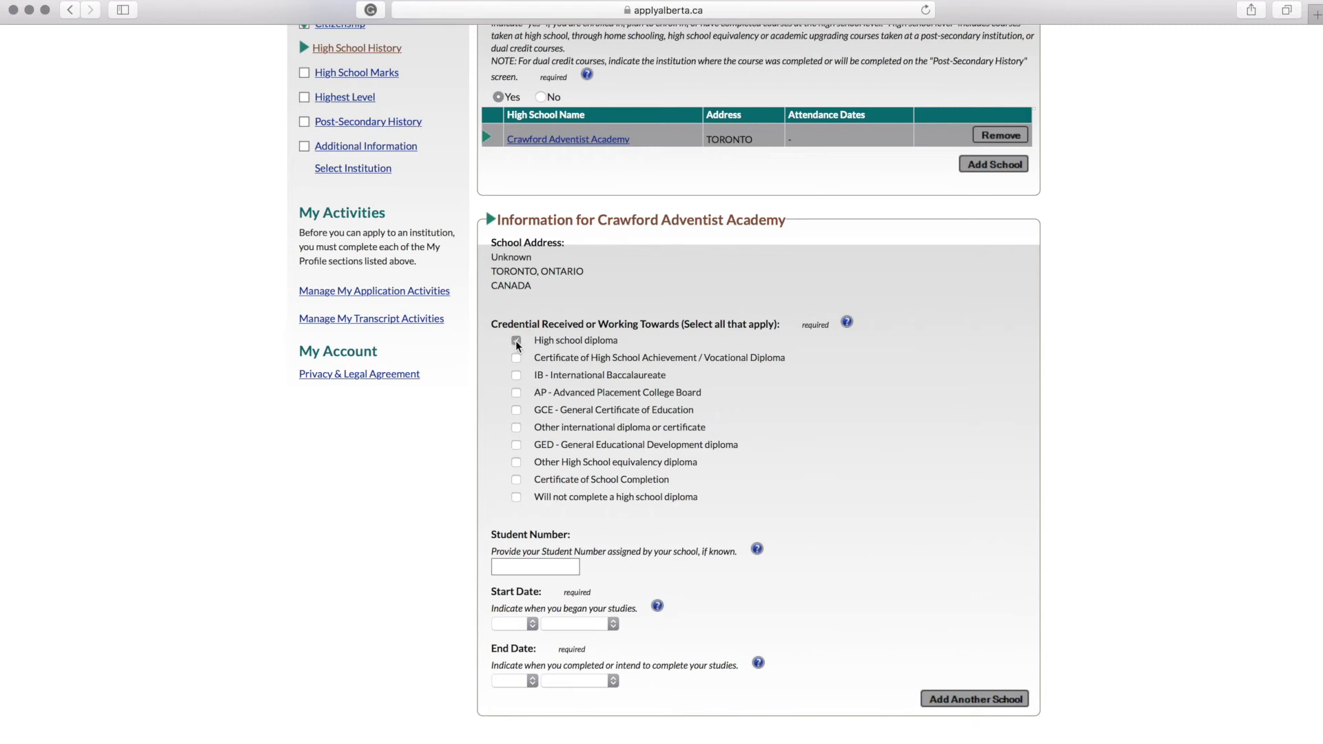
scroll(661, 654, down, 2)
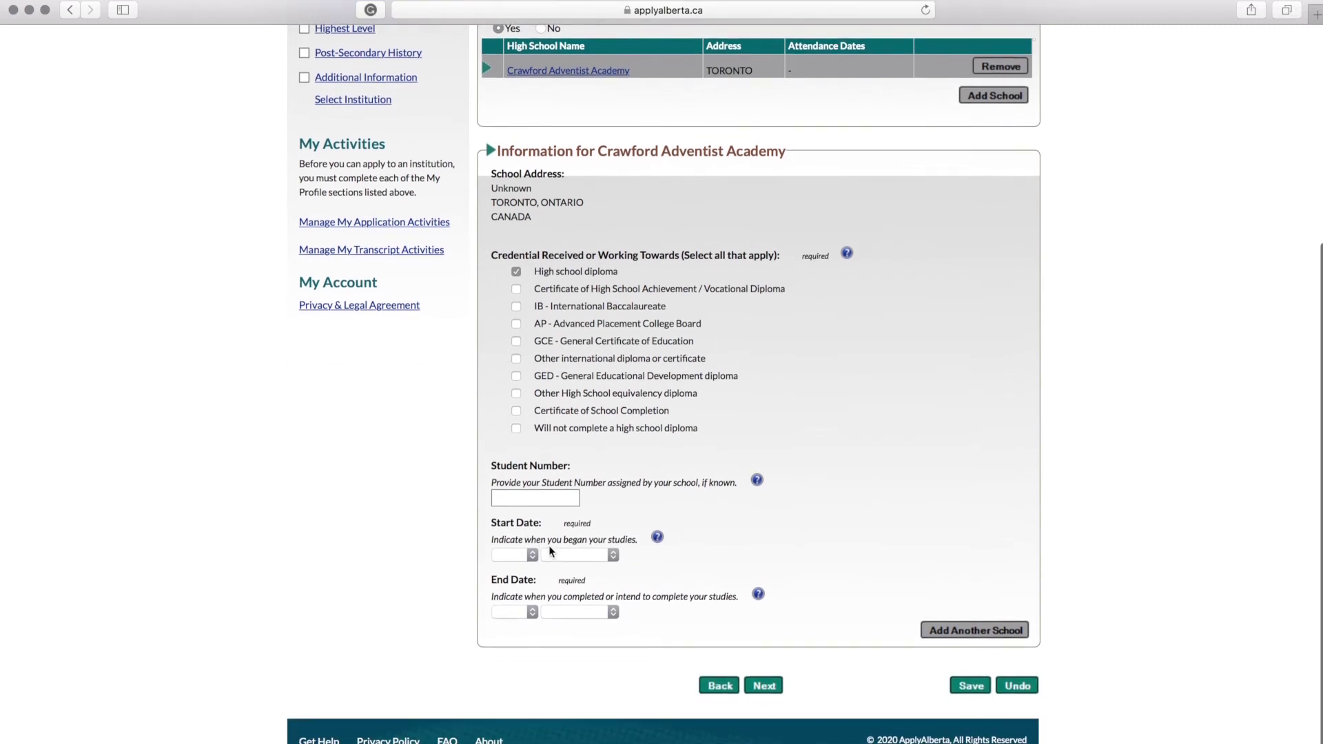
click(524, 557)
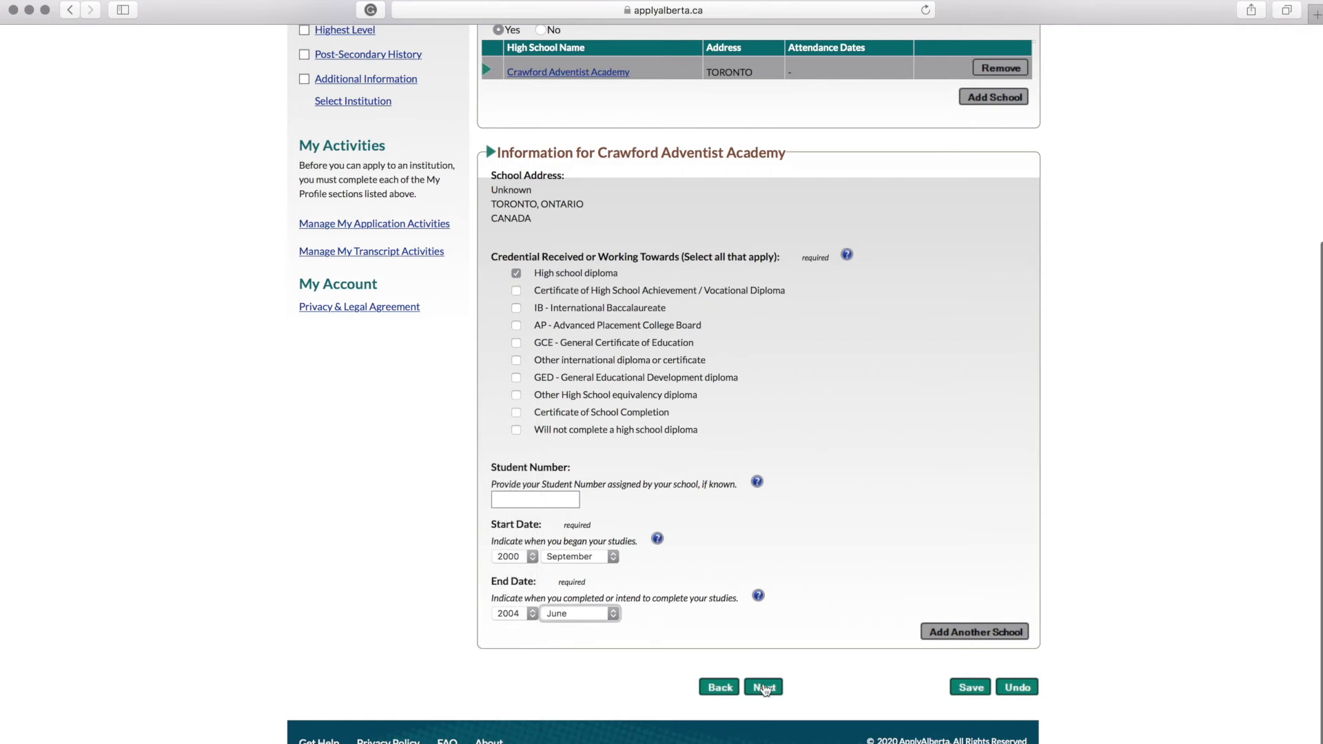
click(764, 687)
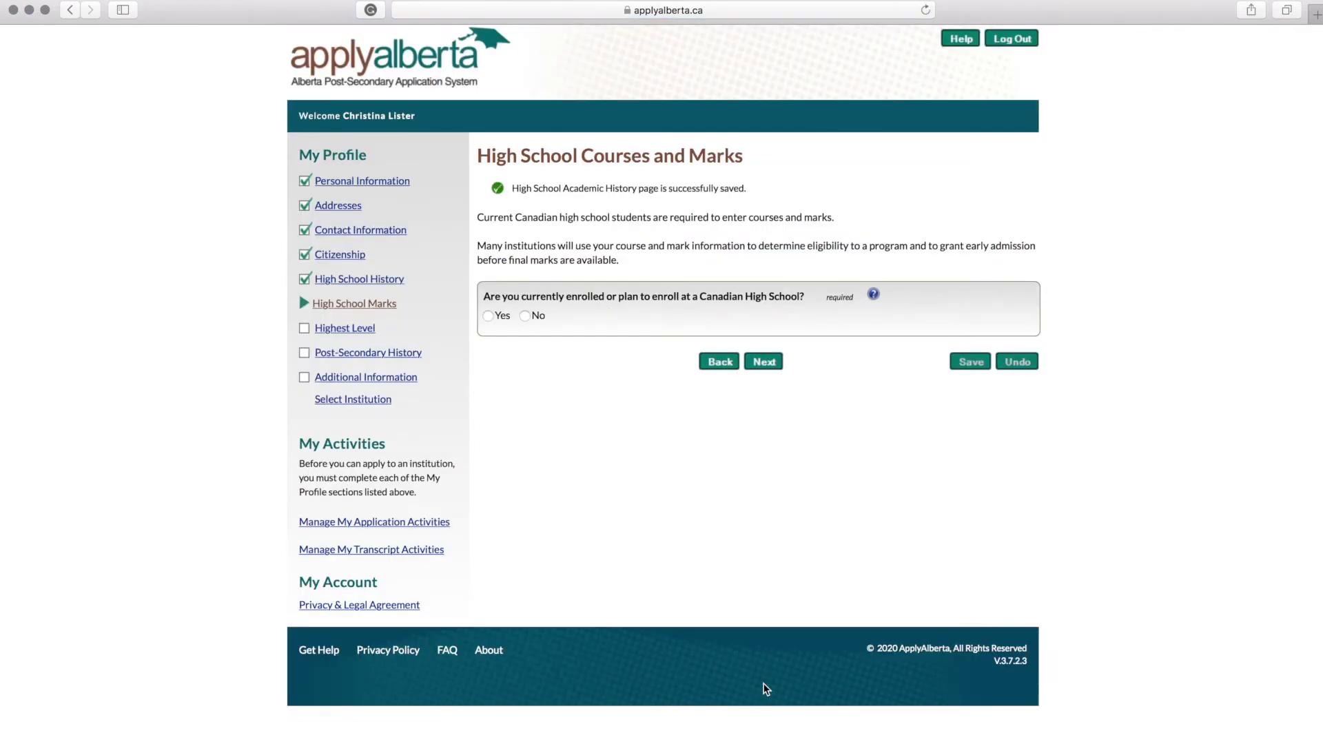
Step: Set Grade 12 at Crawford Adventist Academy as highest level and answer No to post-secondary attendance
click(525, 316)
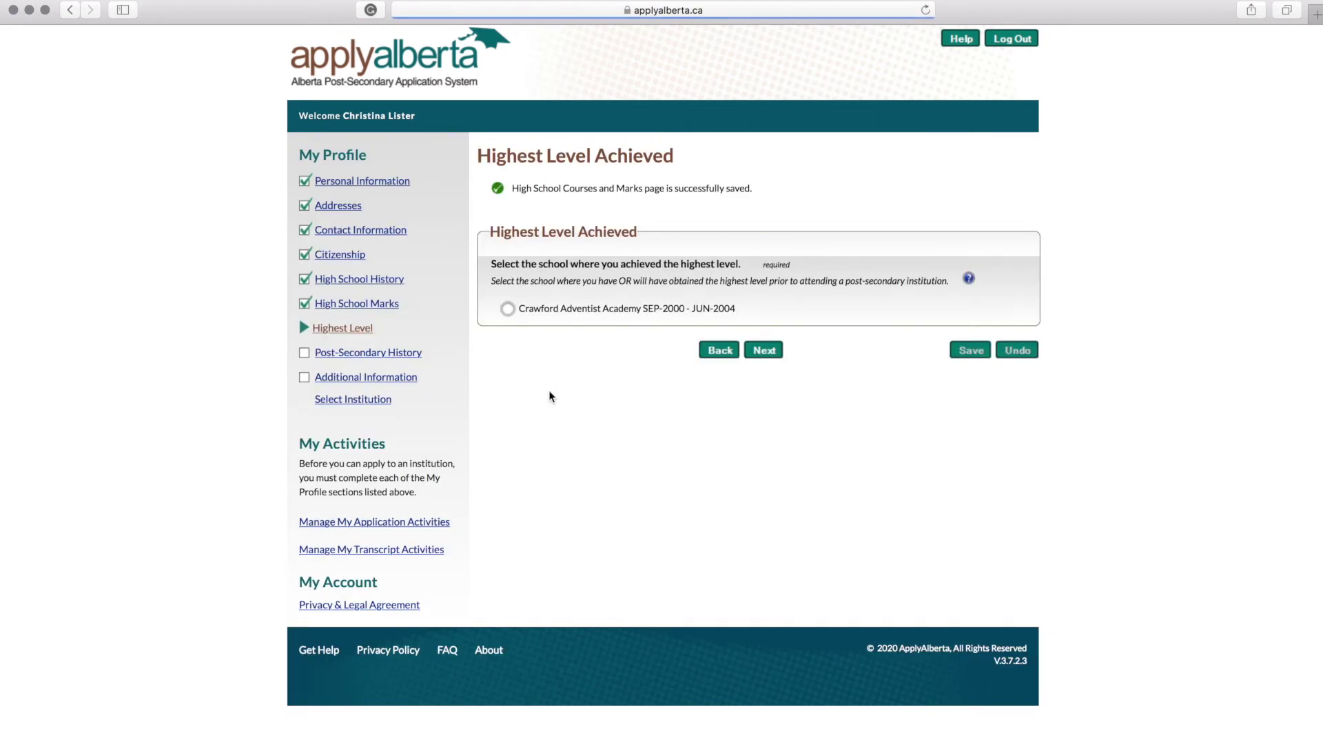
click(508, 310)
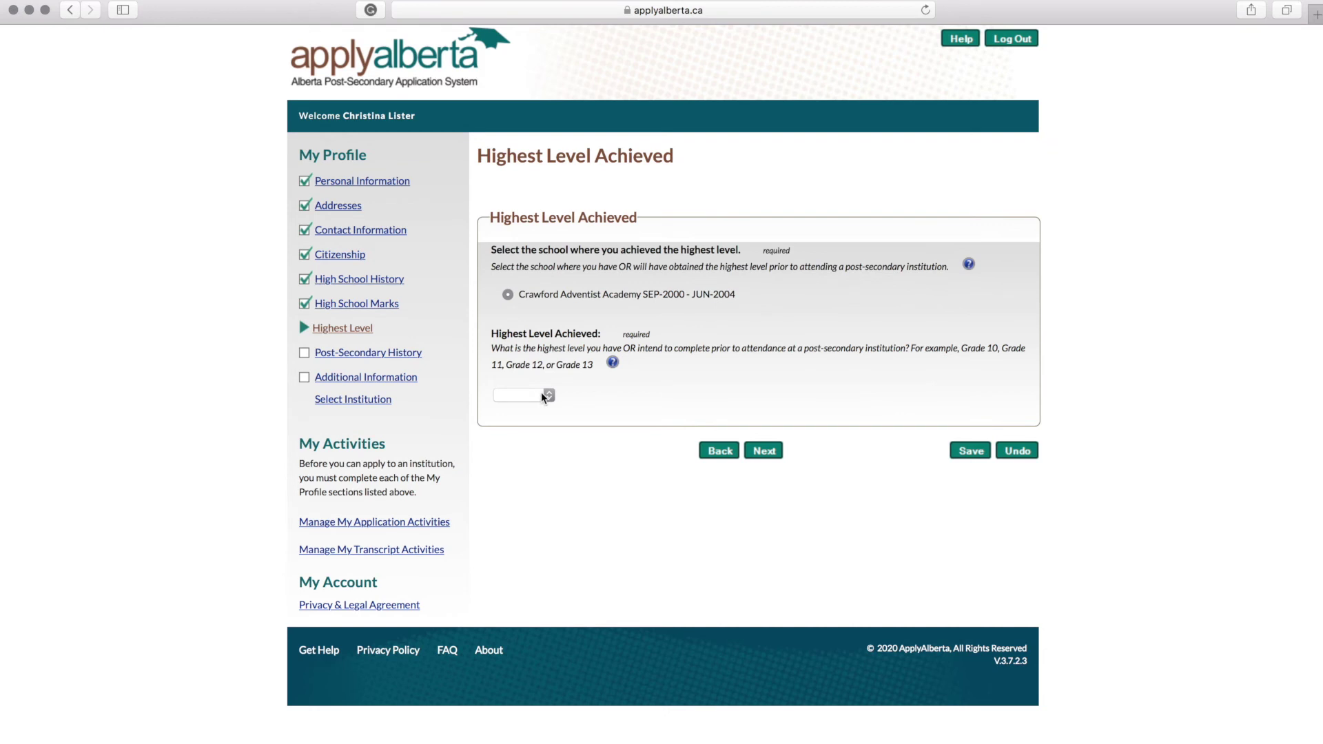
click(544, 396)
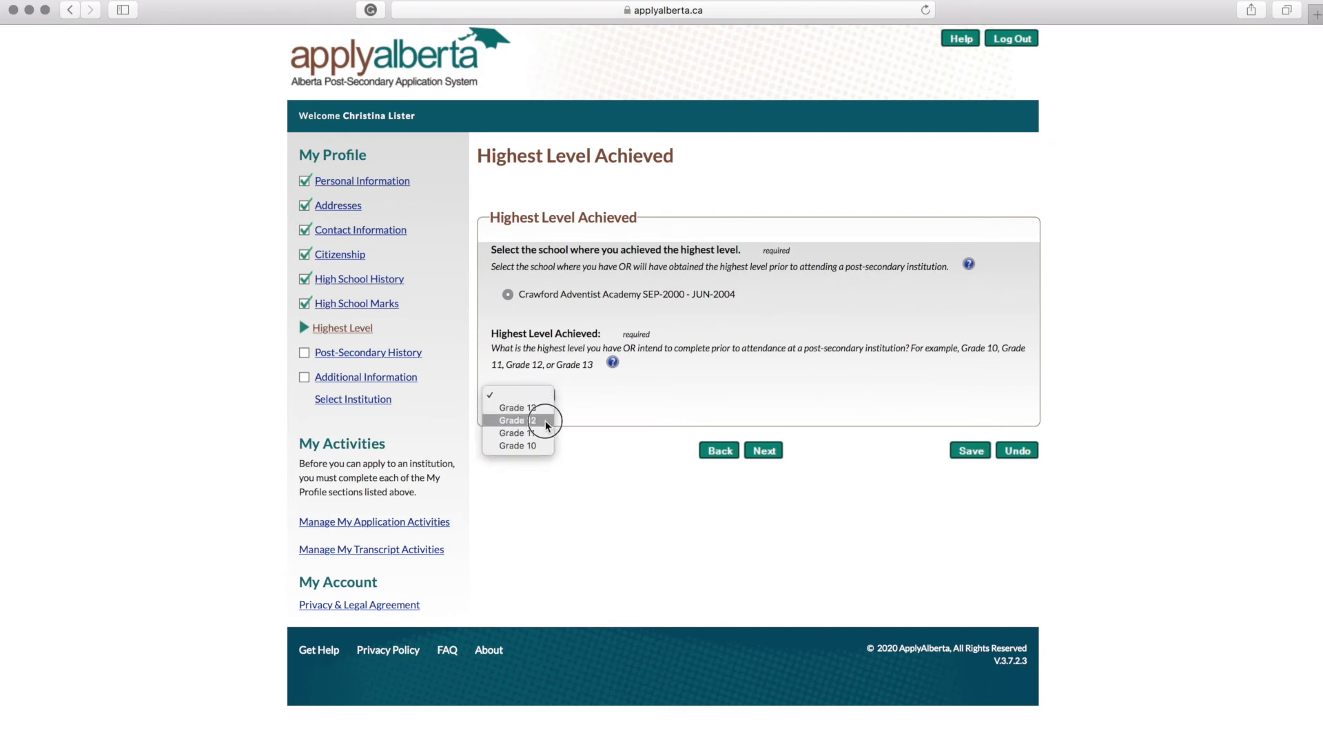
click(545, 421)
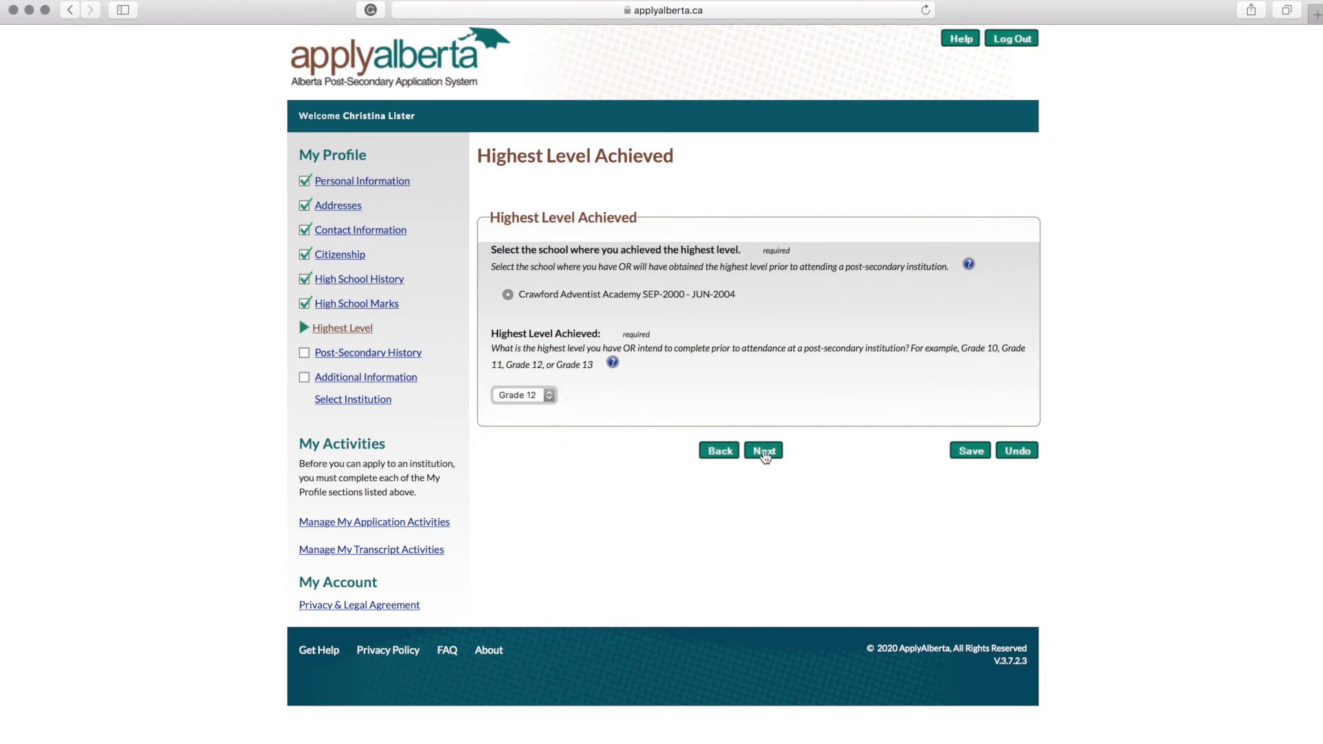
click(764, 453)
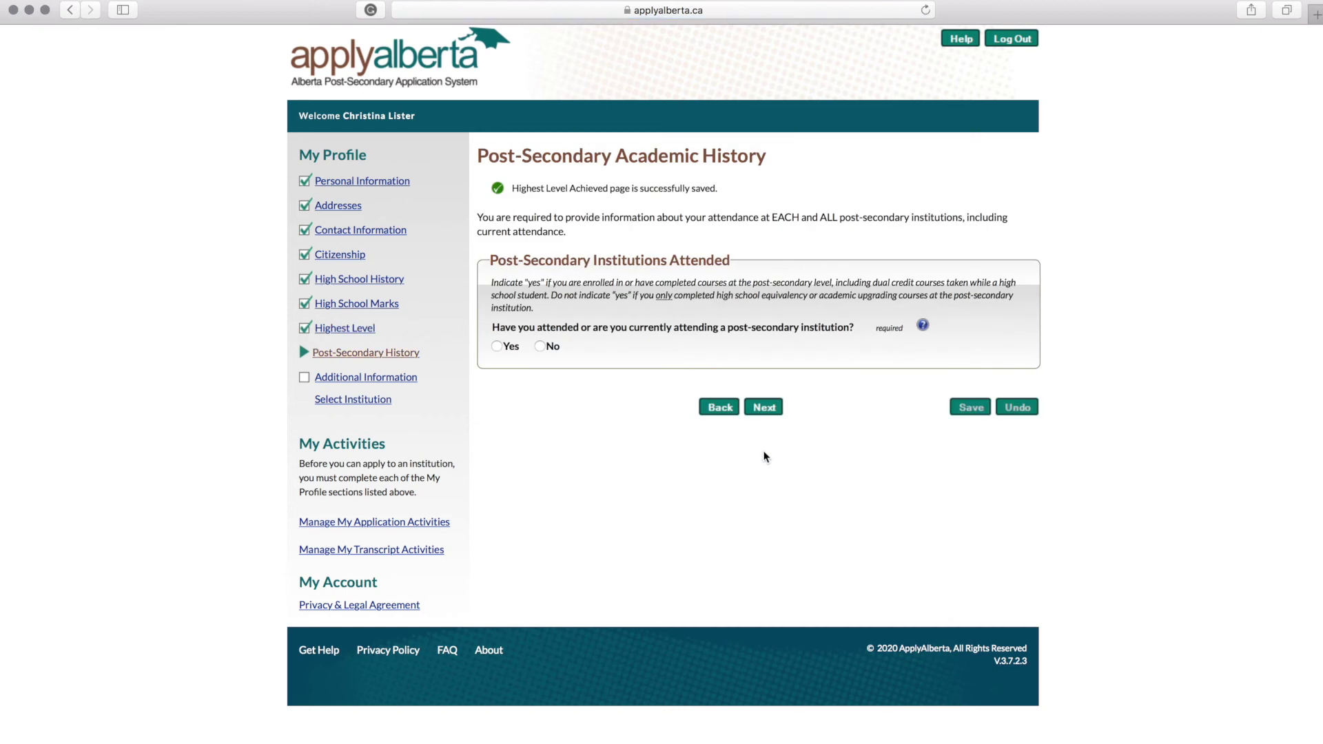
click(541, 347)
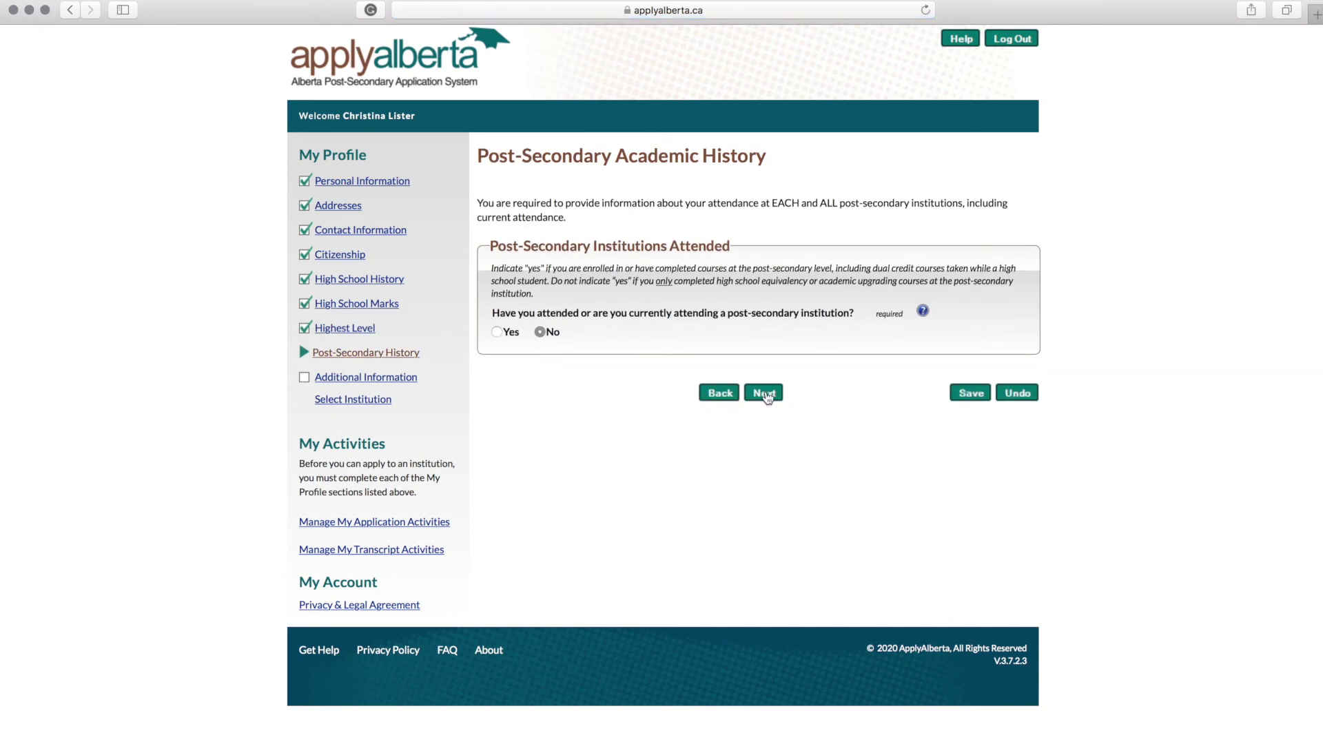
Step: Save Additional Information with English as first language, then start a Burman University application
click(765, 394)
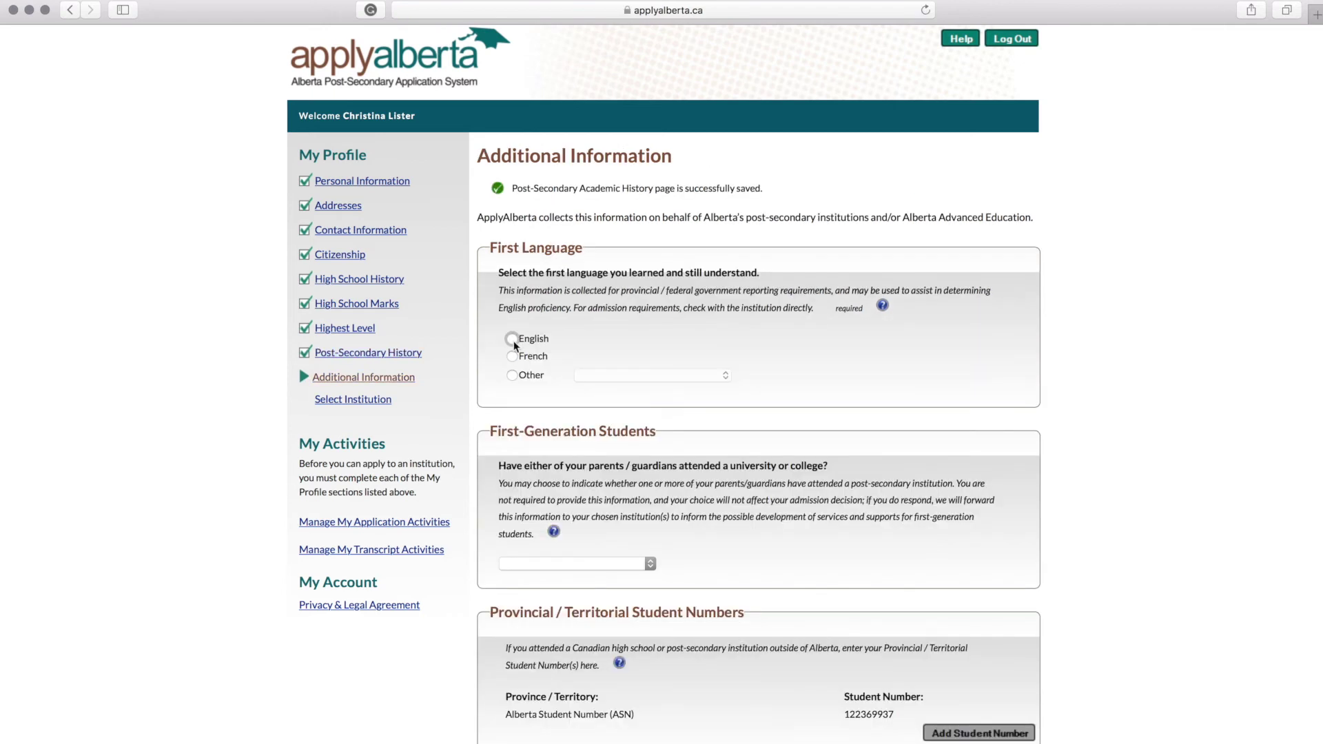
scroll(833, 390, down, 3)
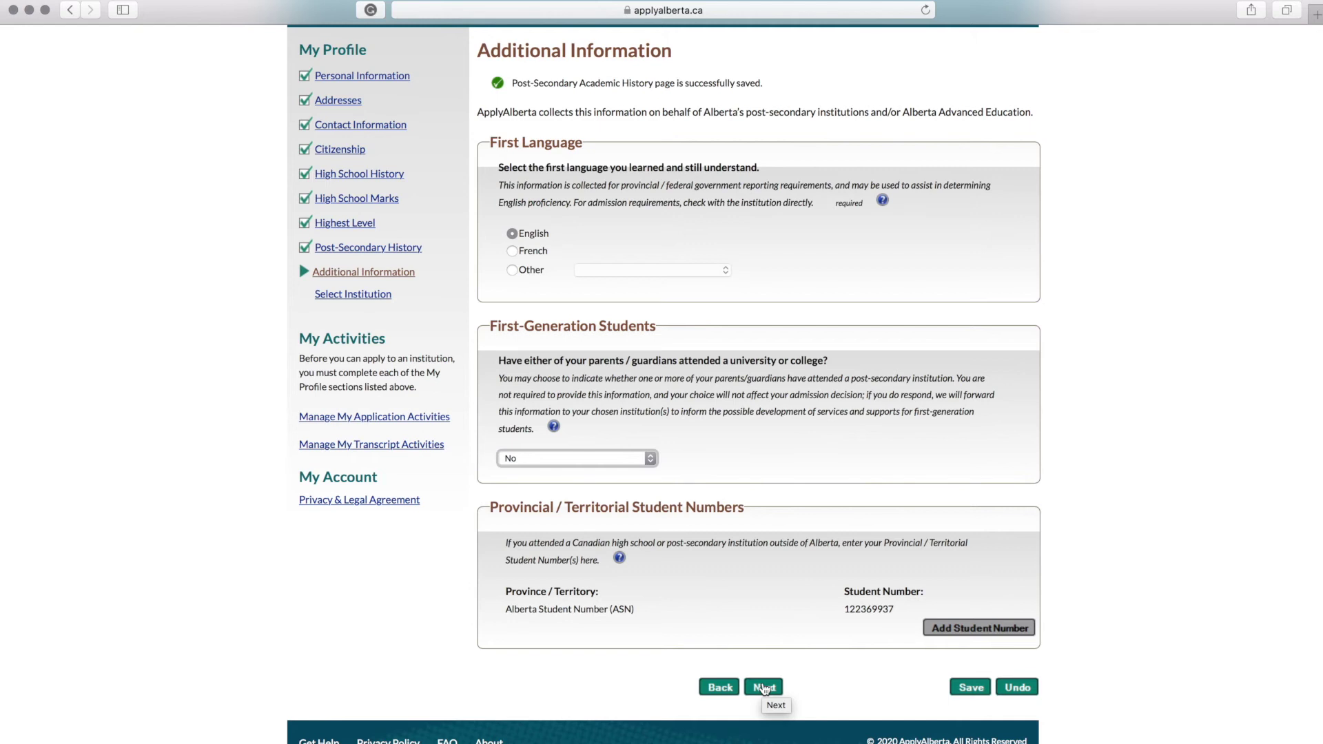
click(765, 689)
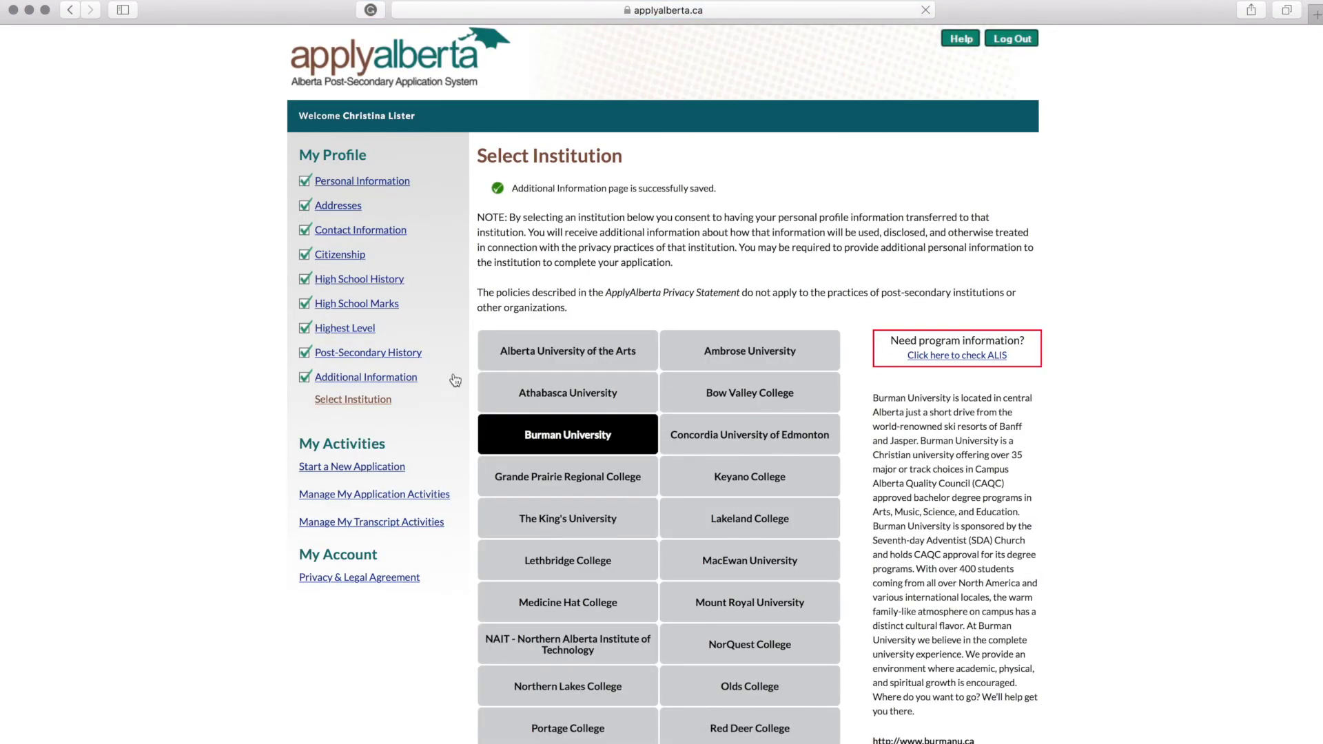
scroll(408, 667, down, 5)
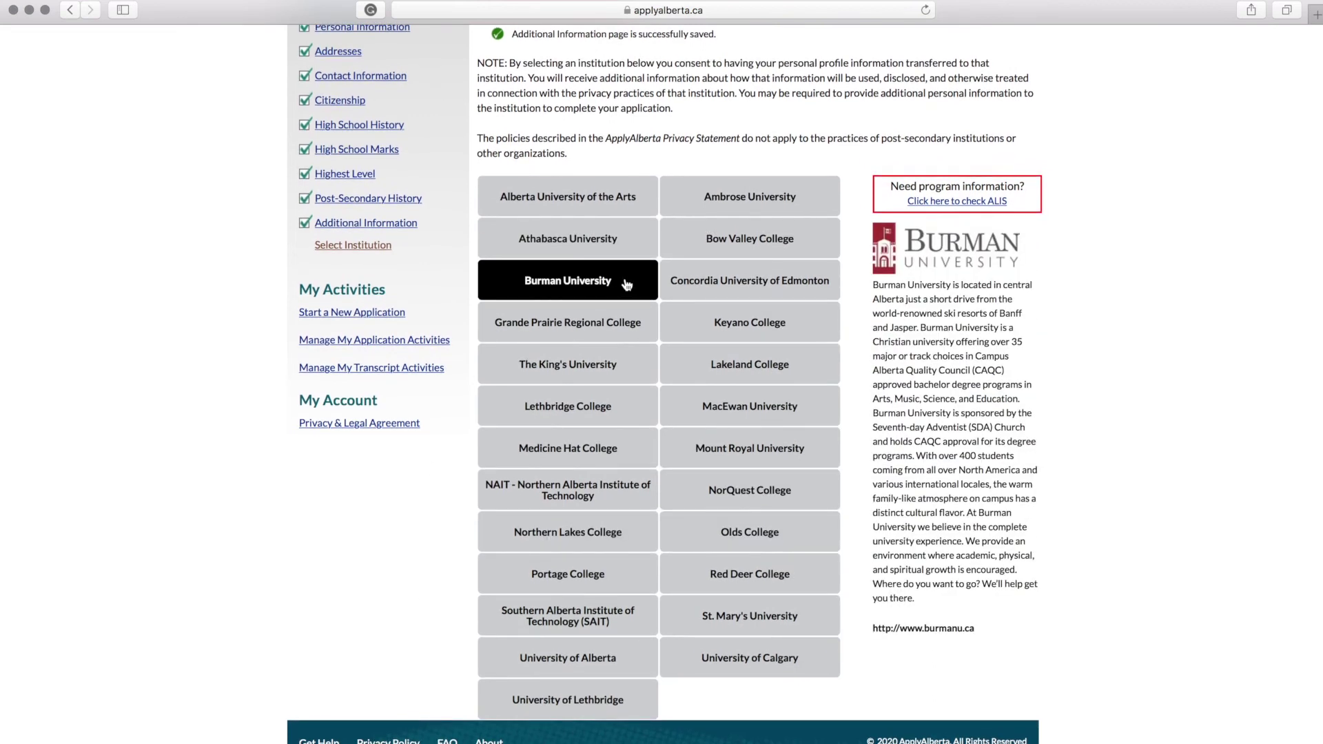
click(626, 284)
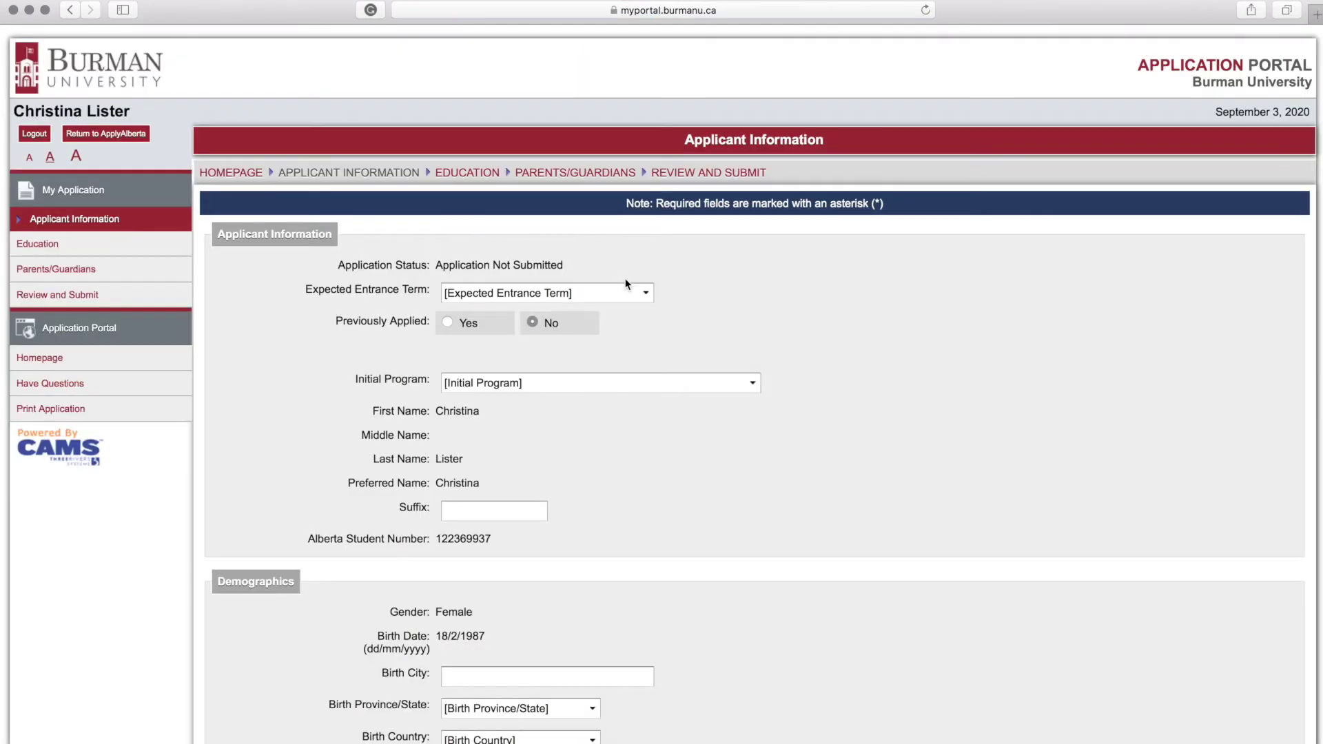
Step: Choose entrance term WI-2020/21 and Bachelor of Science (4-Year) in Psychology, then save
click(624, 293)
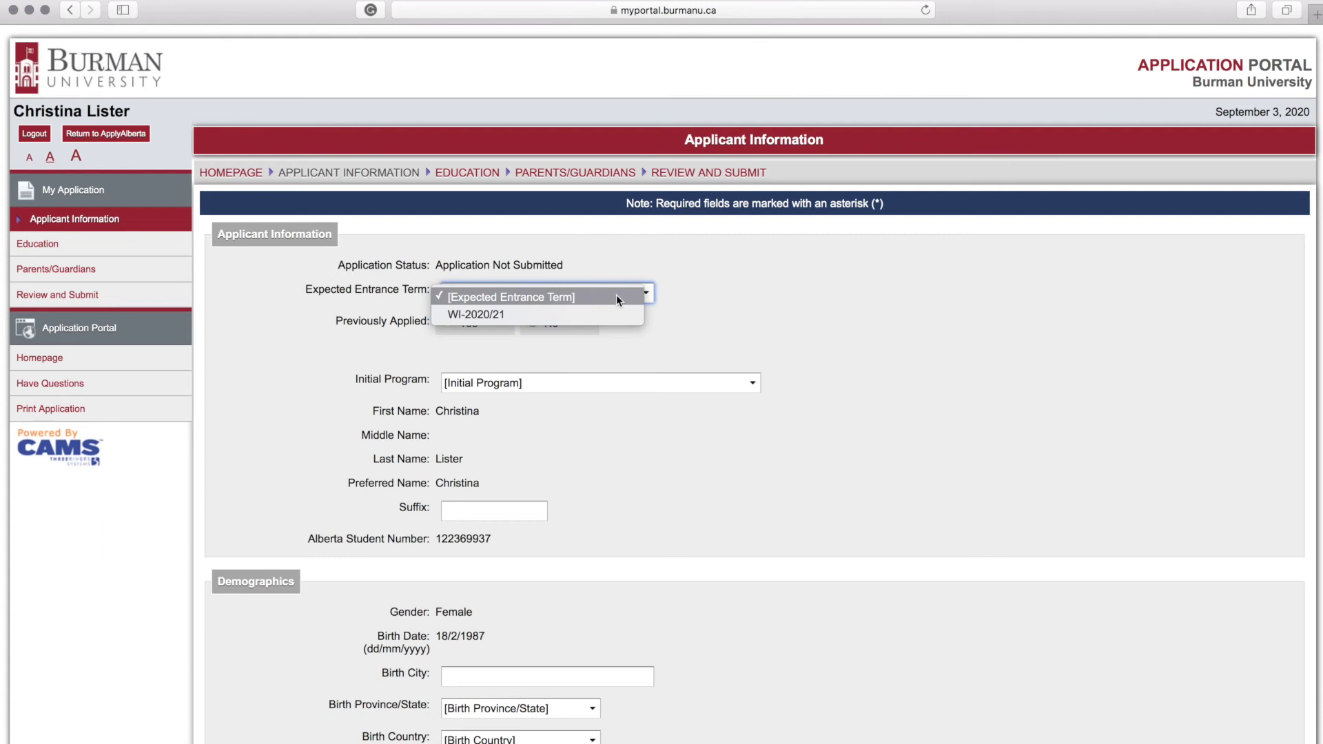
click(610, 315)
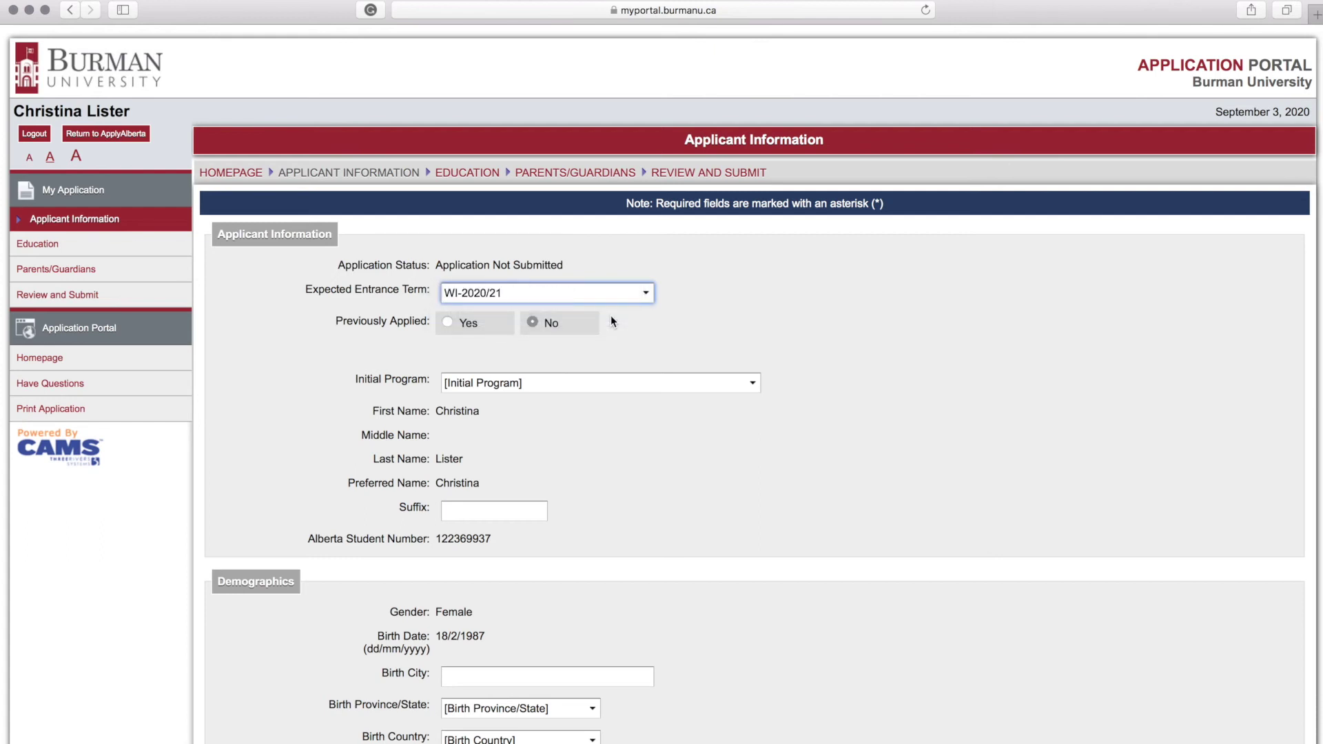
scroll(617, 339, down, 3)
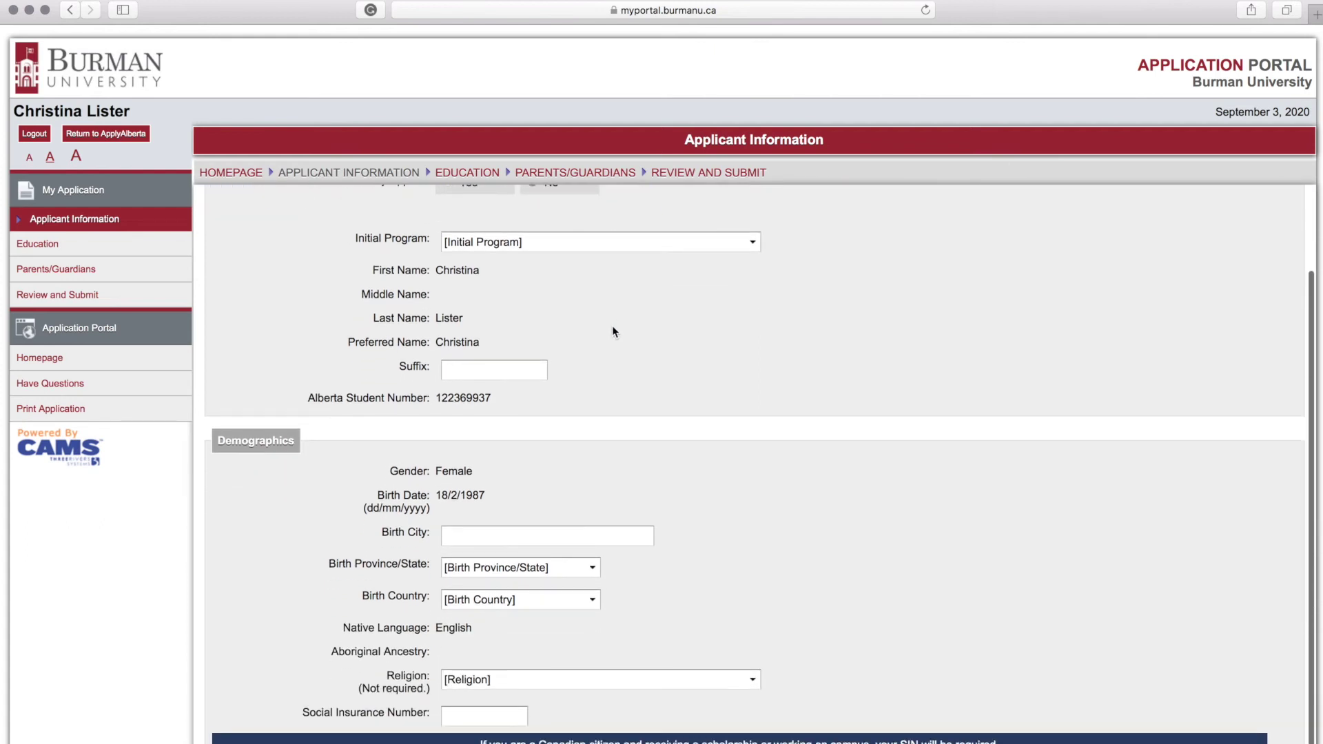
click(587, 247)
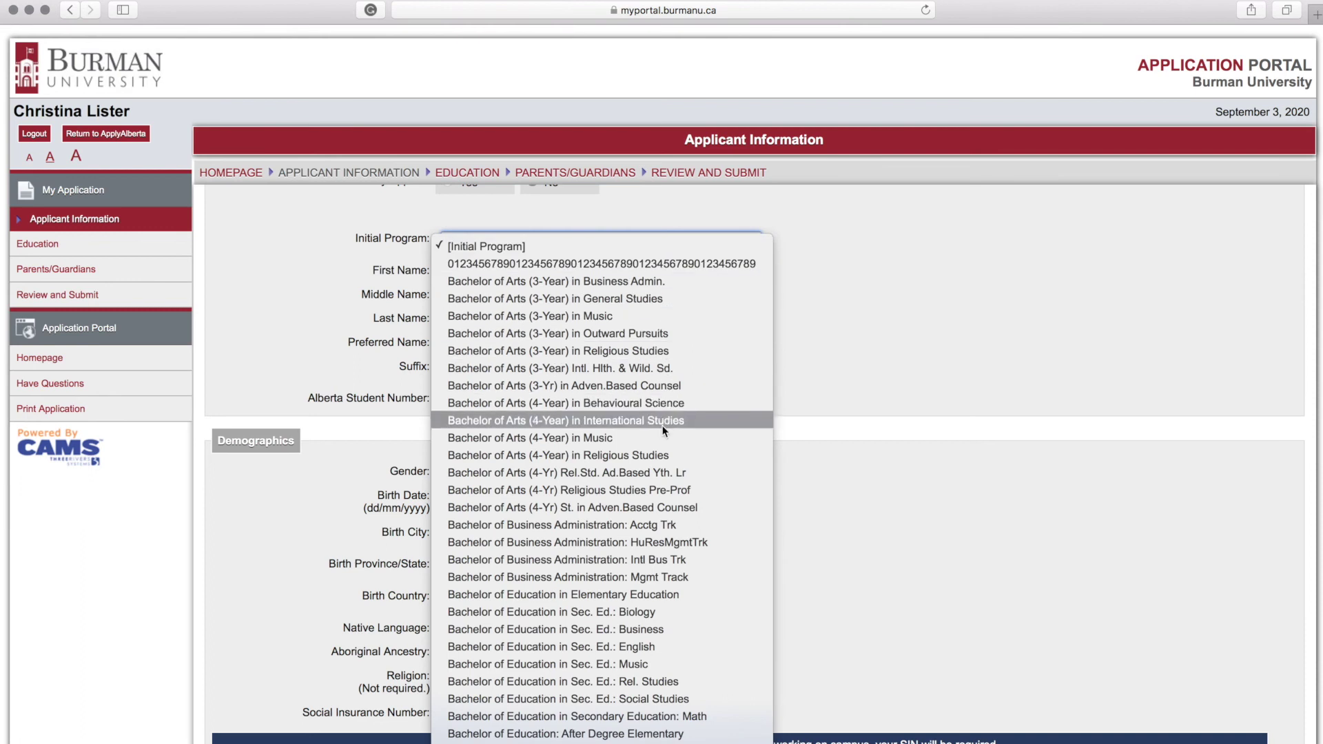
scroll(663, 431, down, 4)
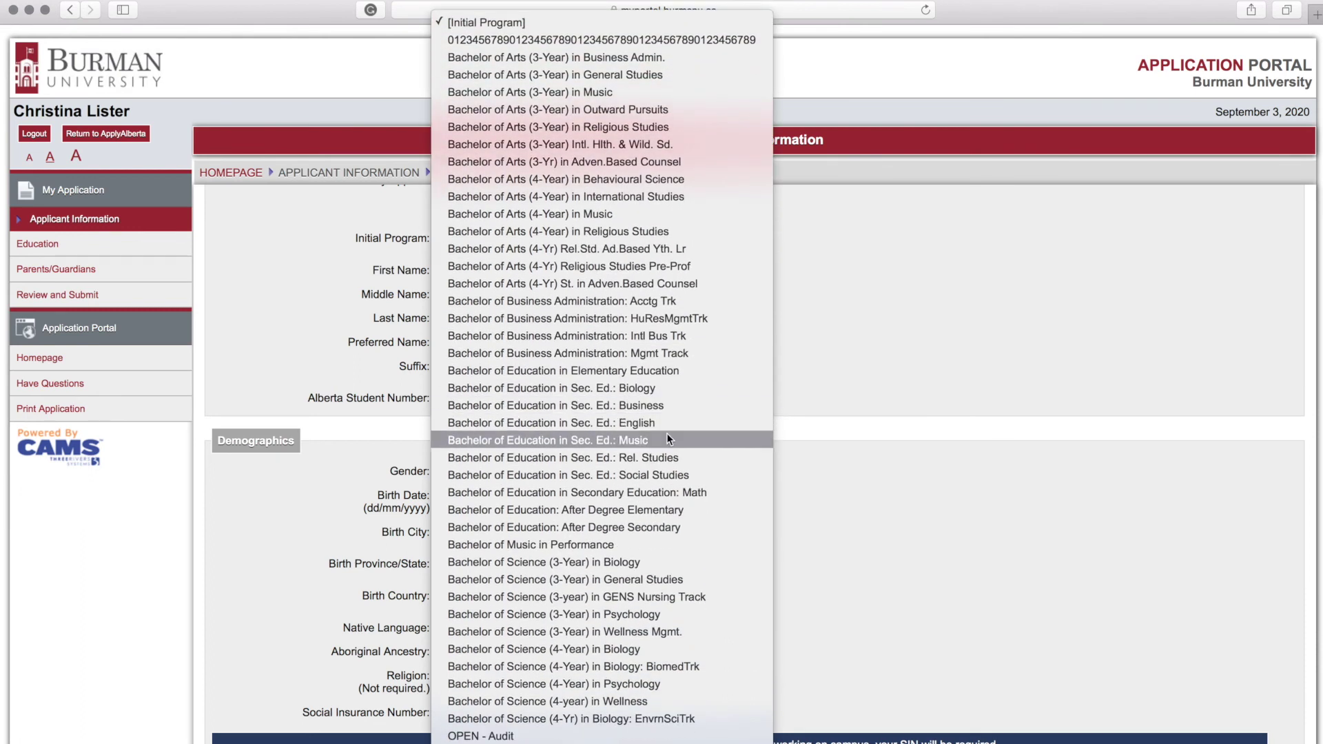
click(644, 685)
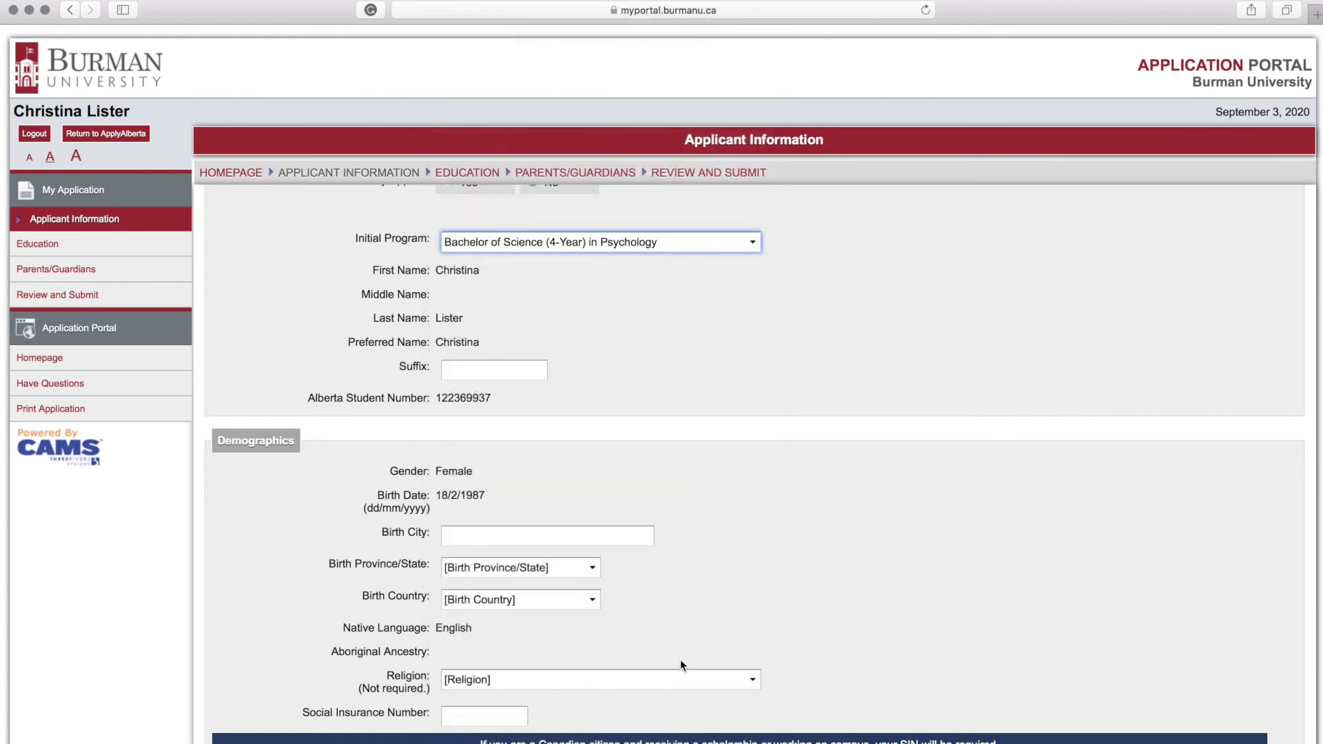
scroll(662, 334, down, 9)
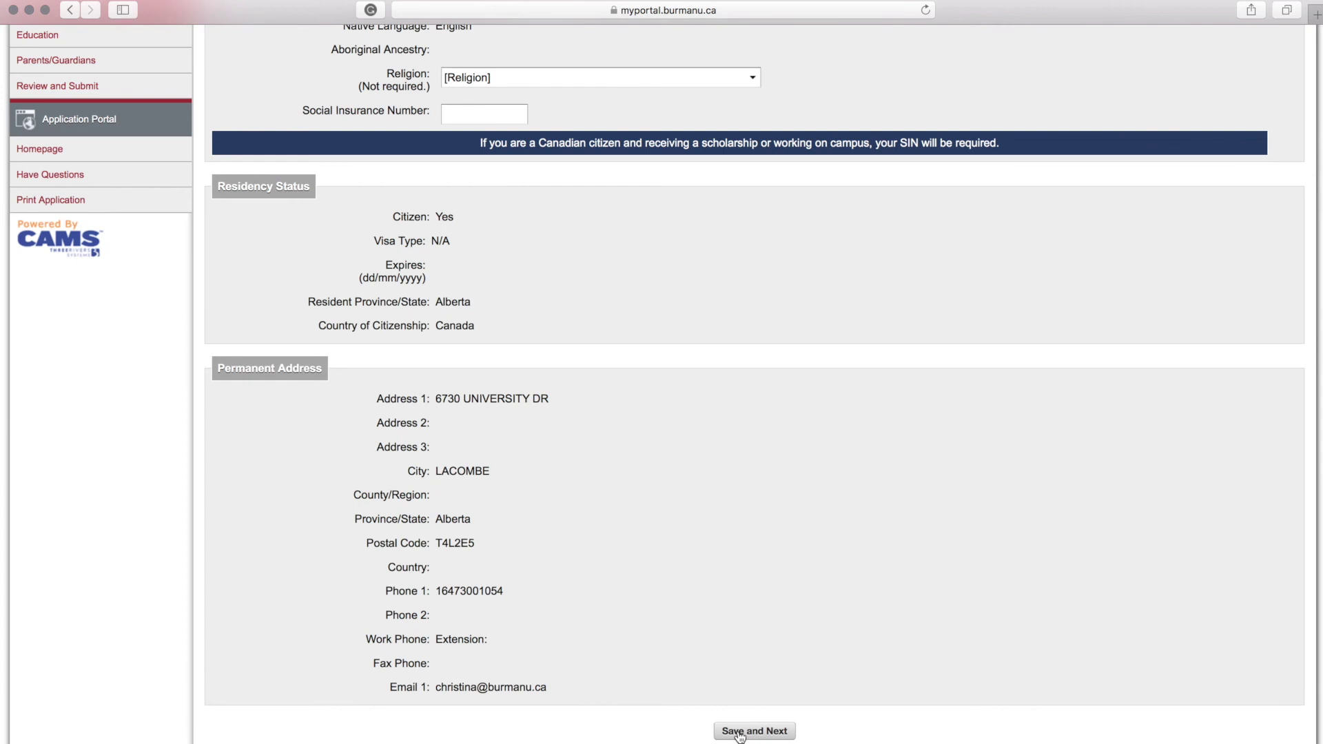
click(740, 733)
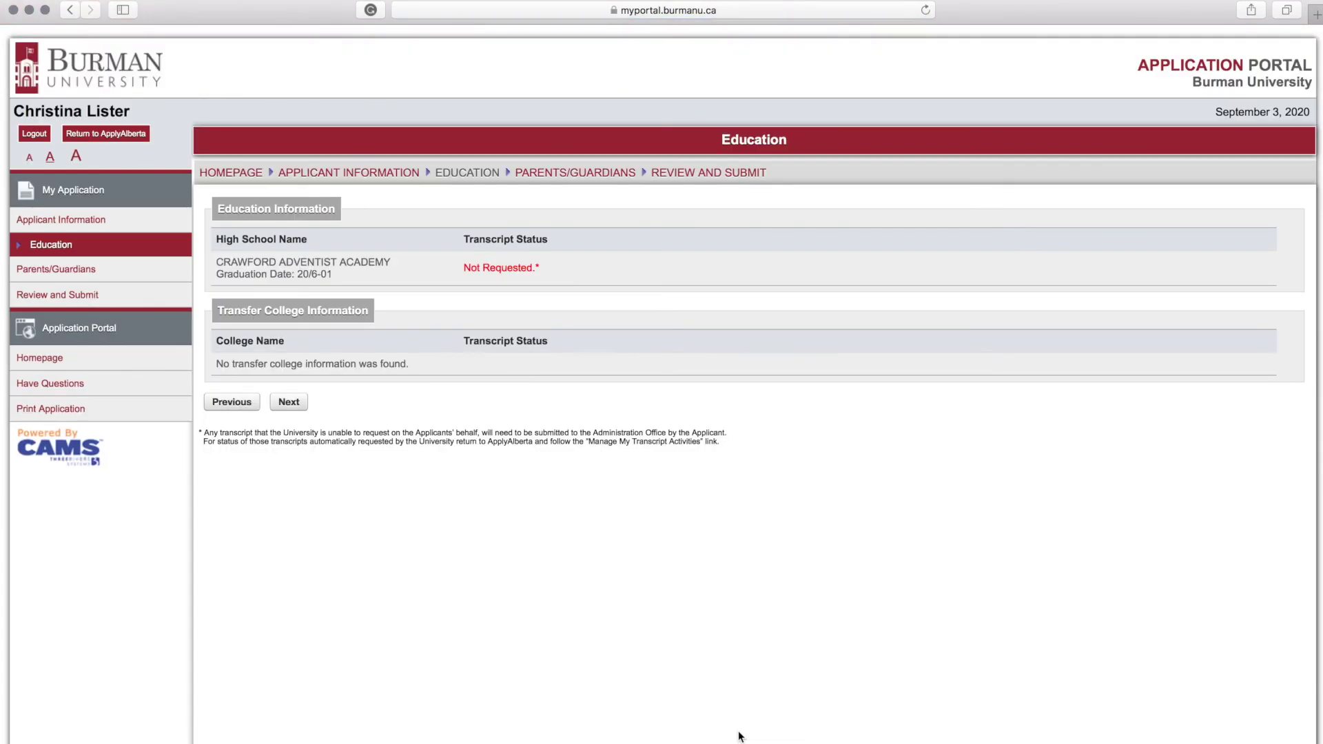
Step: Skip past Education and Parents/Guardians, accept the student declaration, and submit the Burman application
click(292, 406)
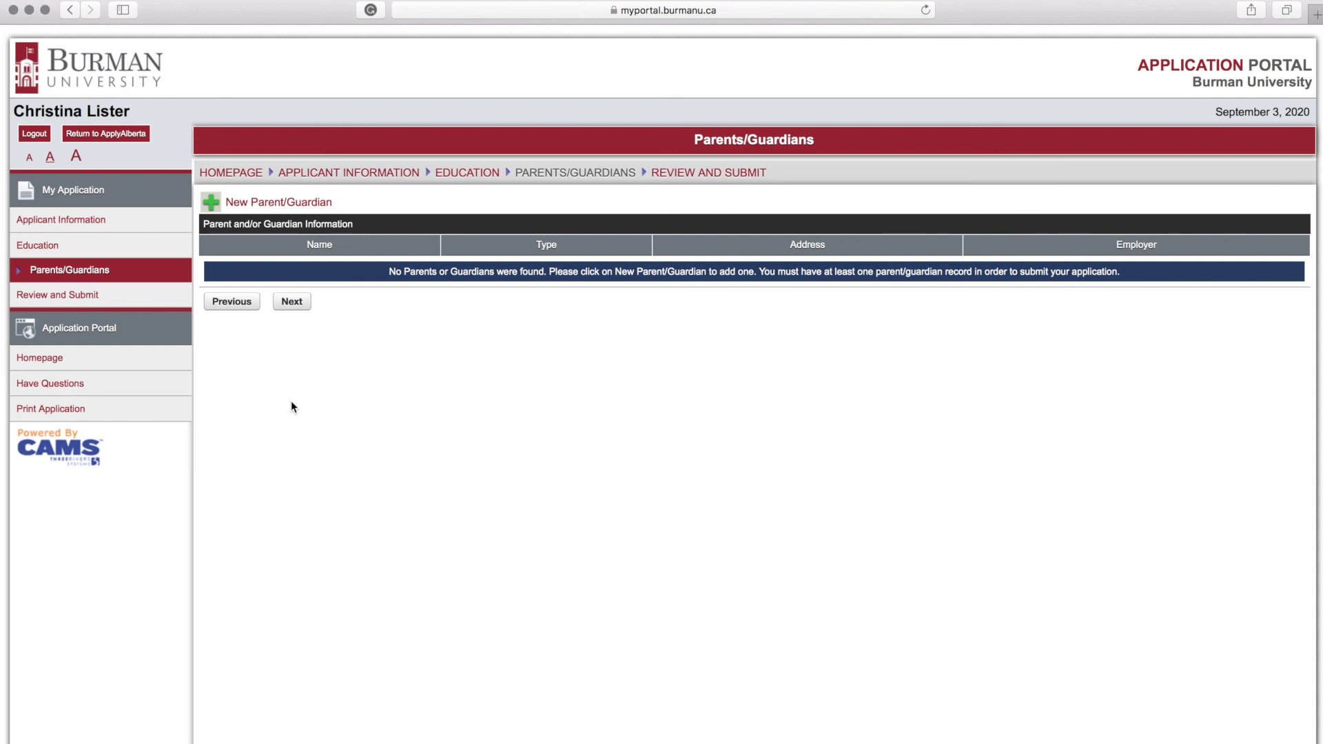
click(292, 302)
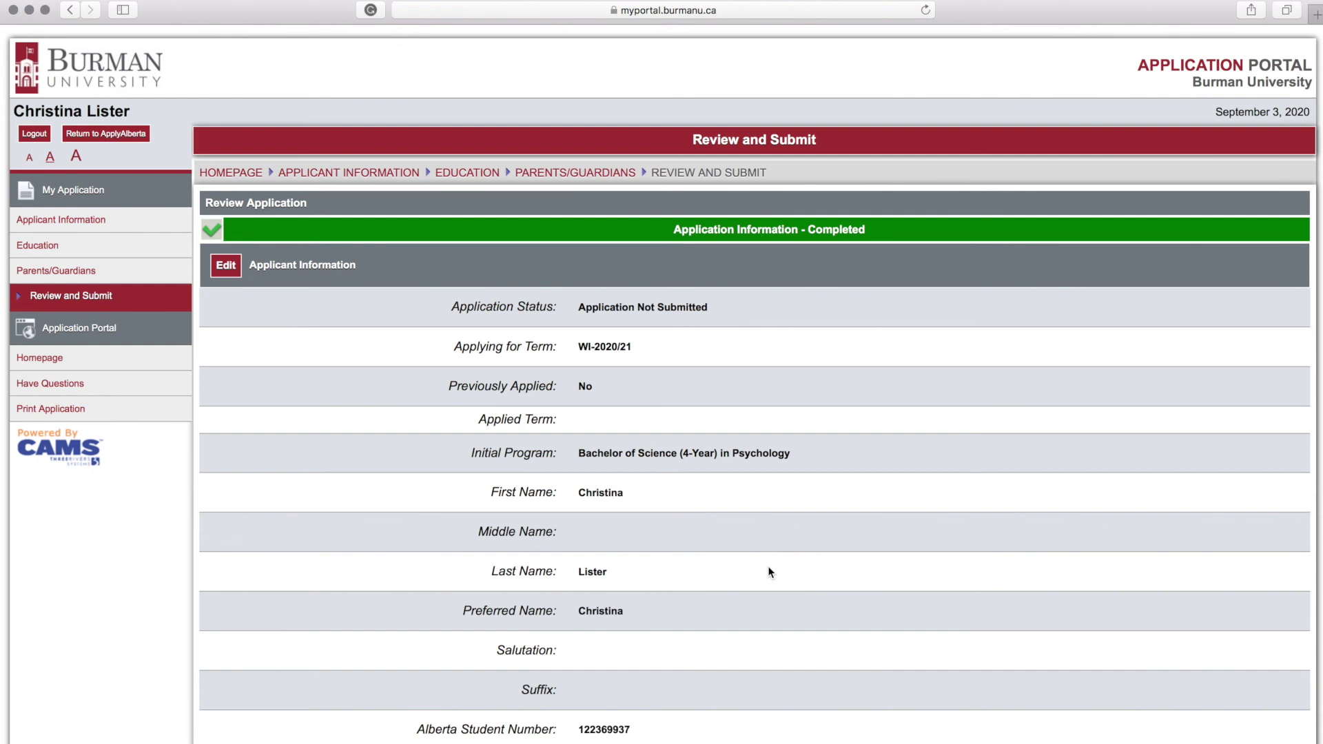
scroll(769, 572, down, 5)
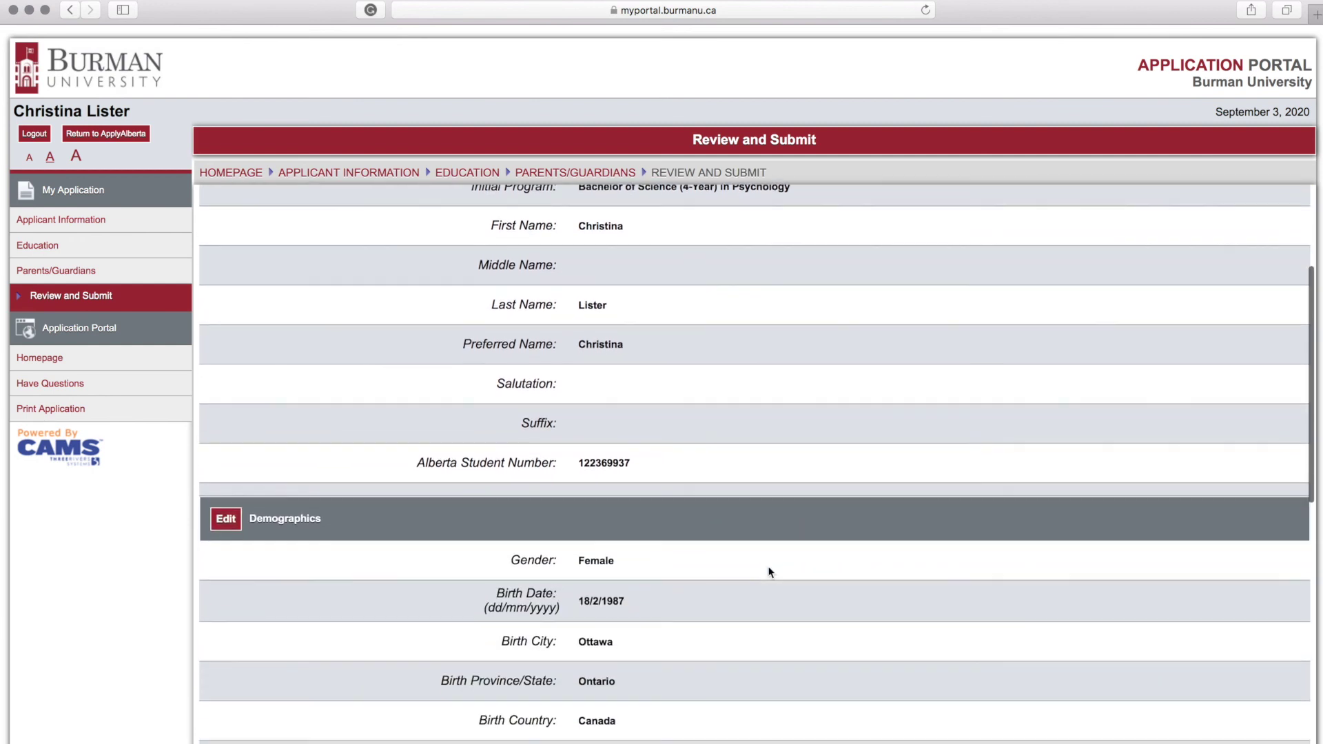
scroll(770, 572, down, 20)
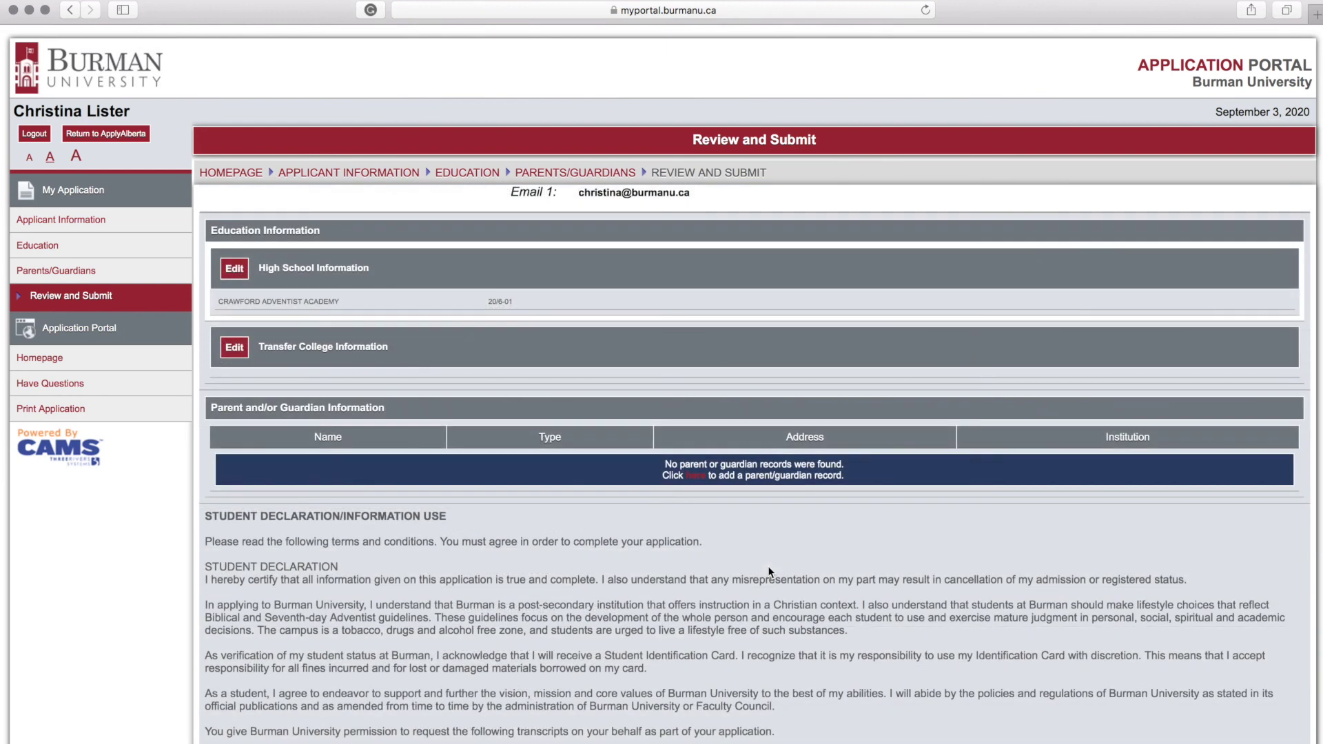
scroll(768, 568, down, 4)
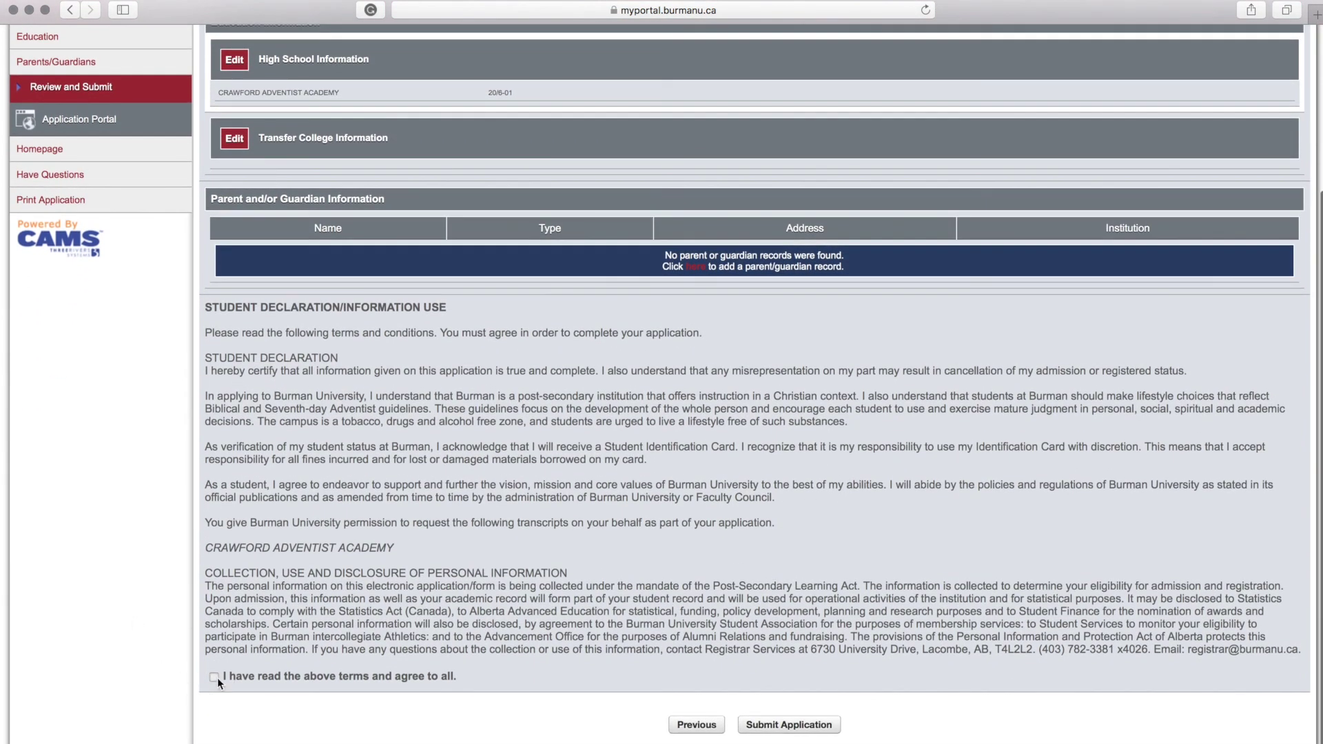
click(216, 677)
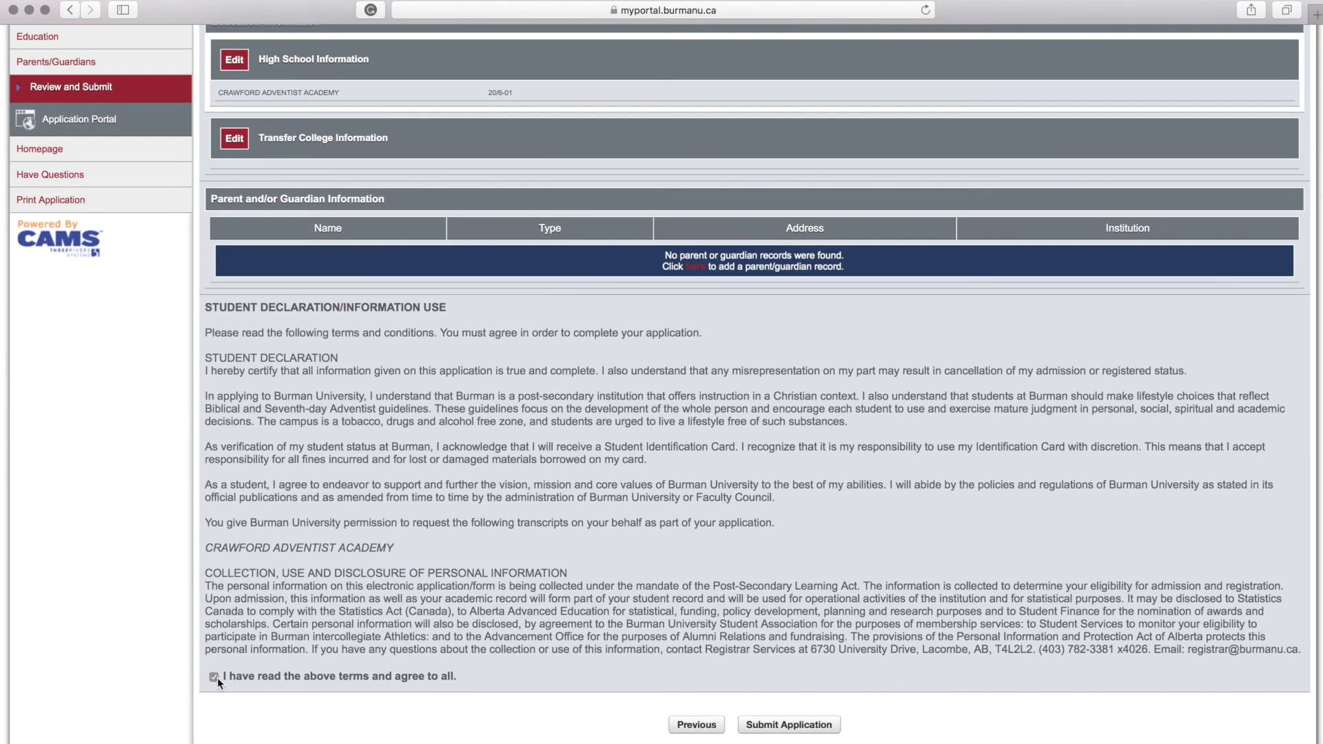
click(818, 732)
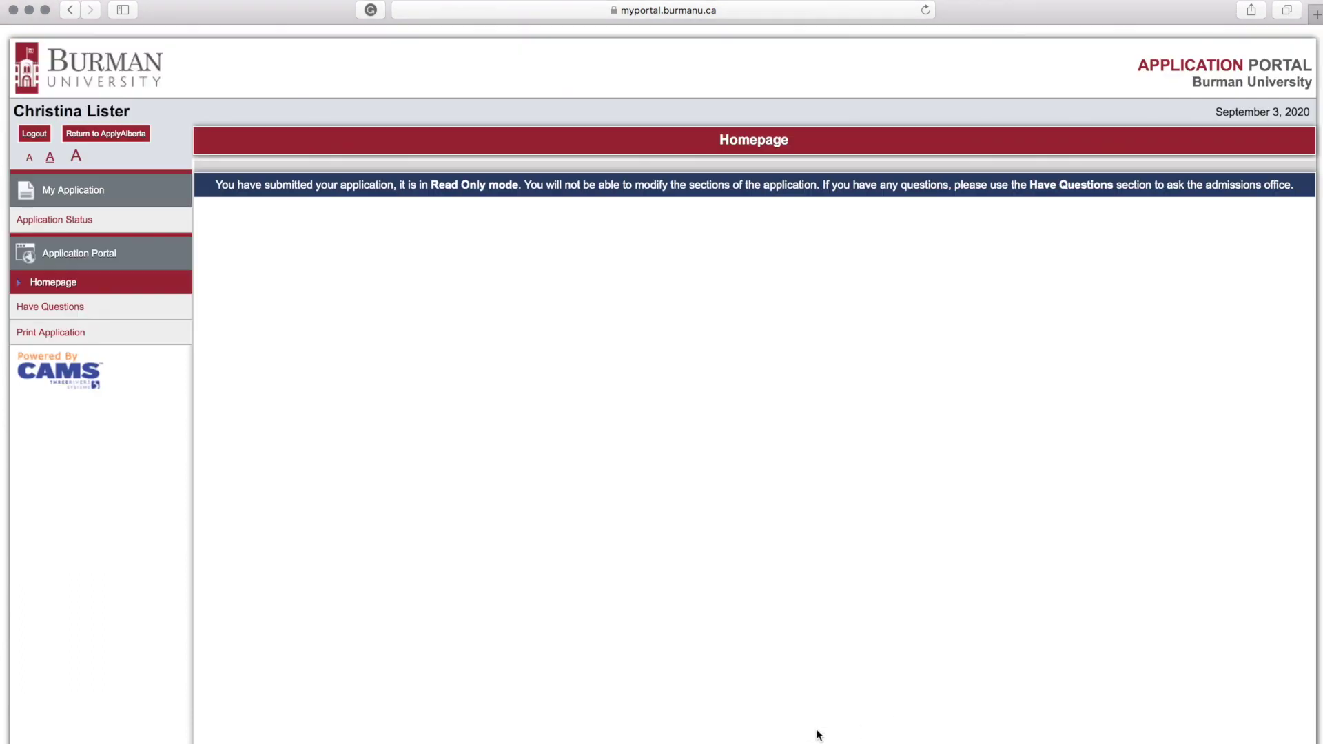